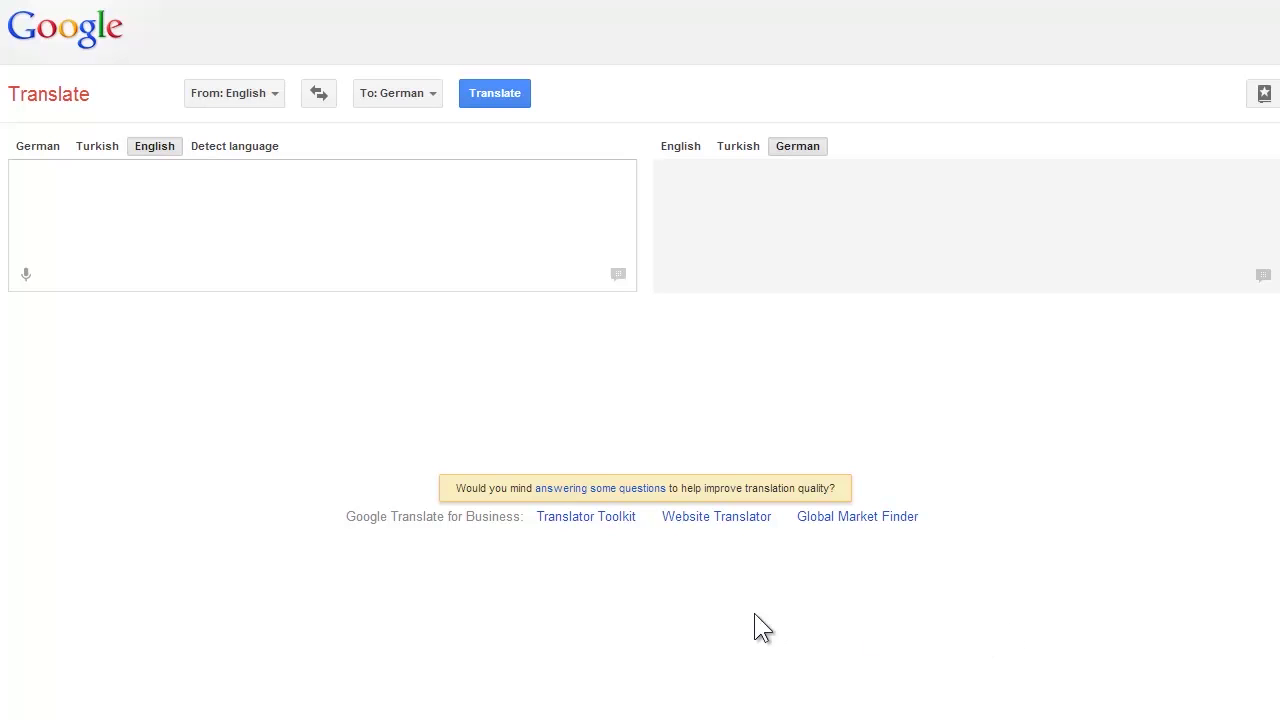
# Step: Translate the word "Dog" from English to German in Google Translate and play the German pronunciation
pyautogui.click(783, 715)
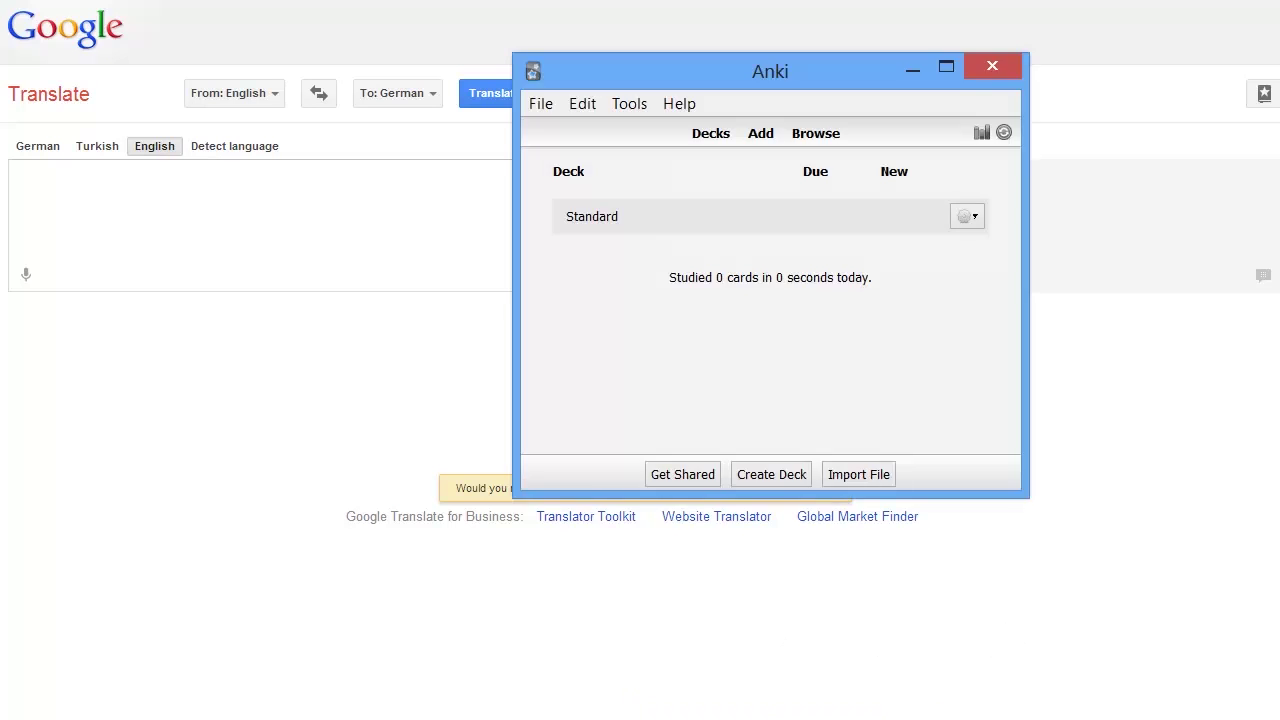
pyautogui.click(412, 282)
pyautogui.click(391, 263)
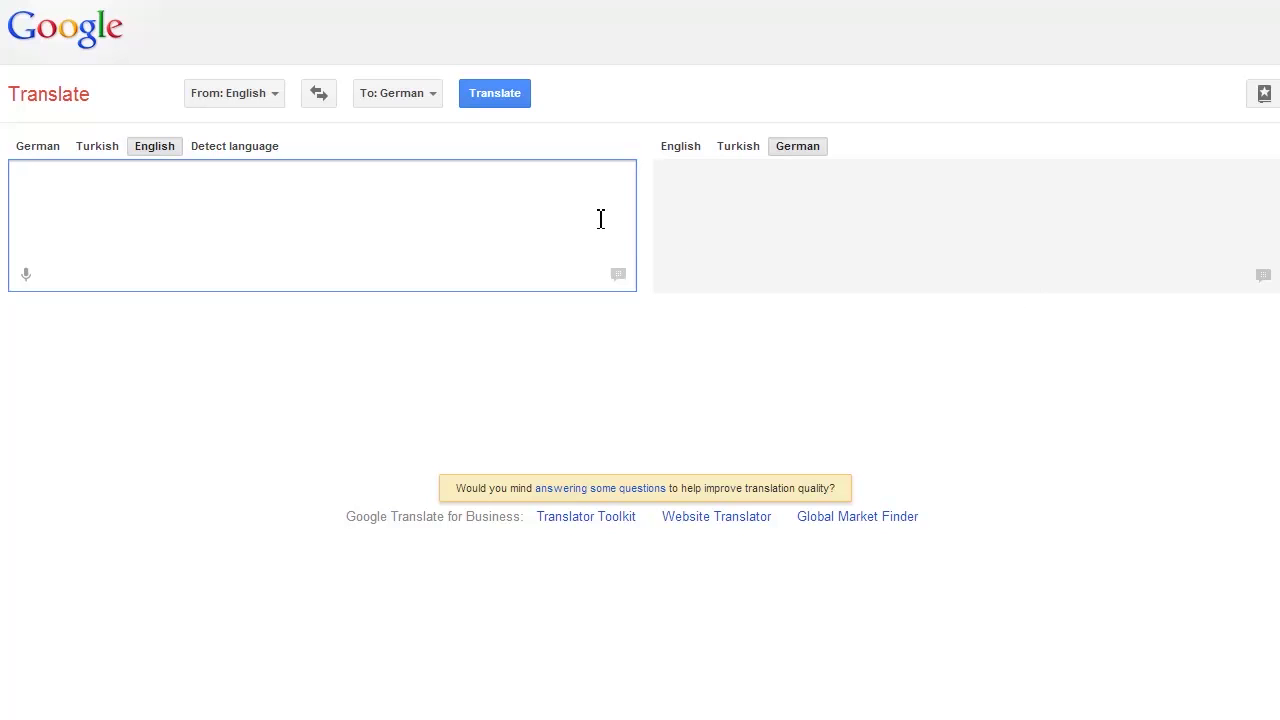
pyautogui.write('Dog')
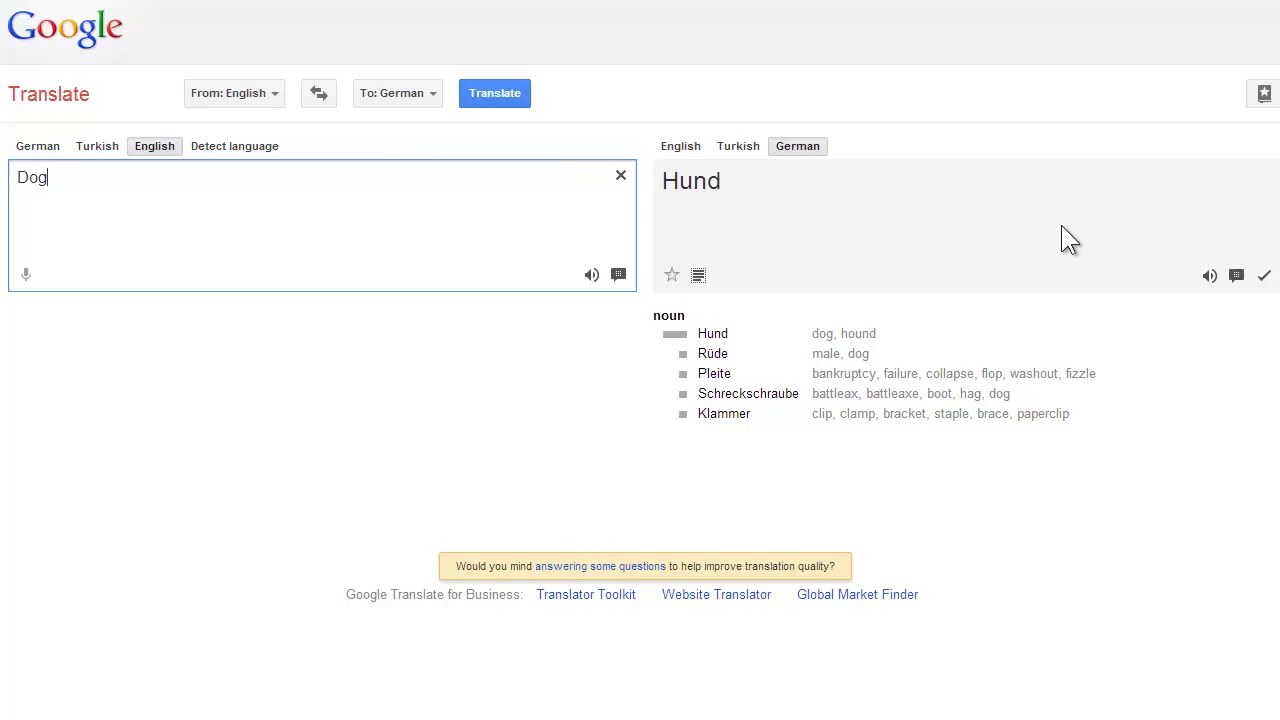
pyautogui.click(1207, 274)
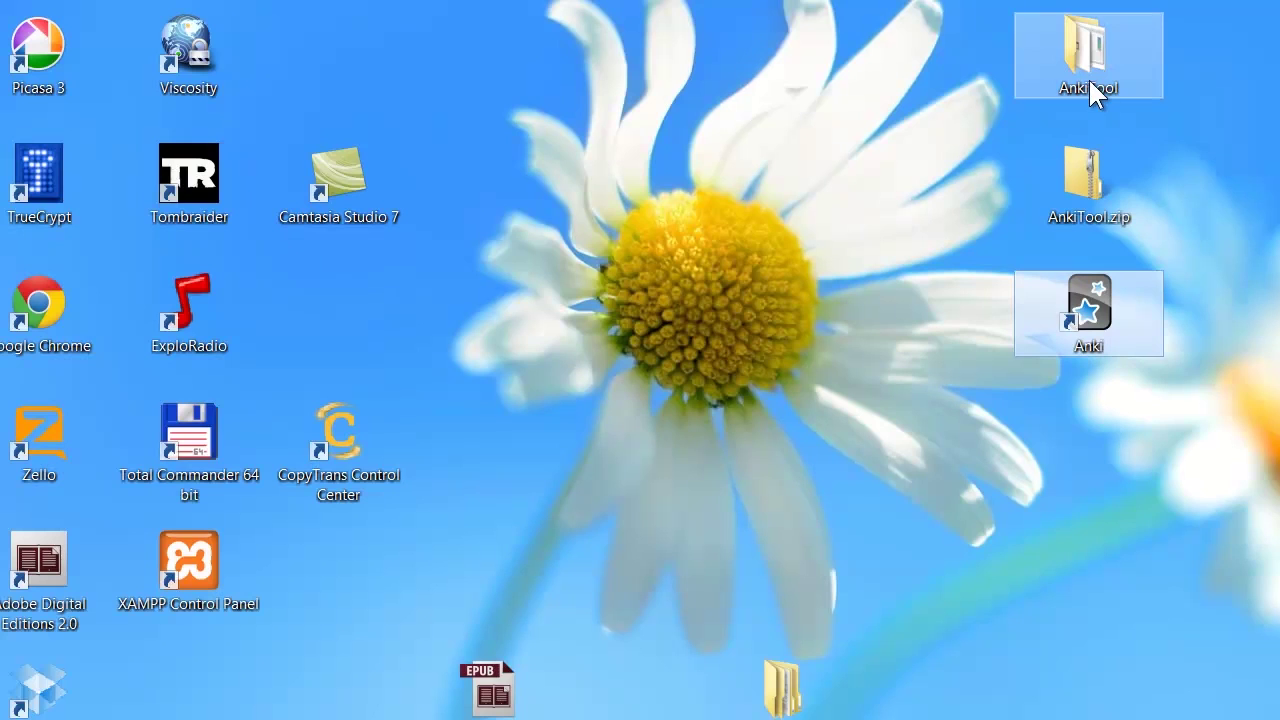
# Step: Open the AnkiTool folder on the desktop and launch AnkiTool.exe, leaving only its window in front of the desktop
pyautogui.moveTo(1088, 77)
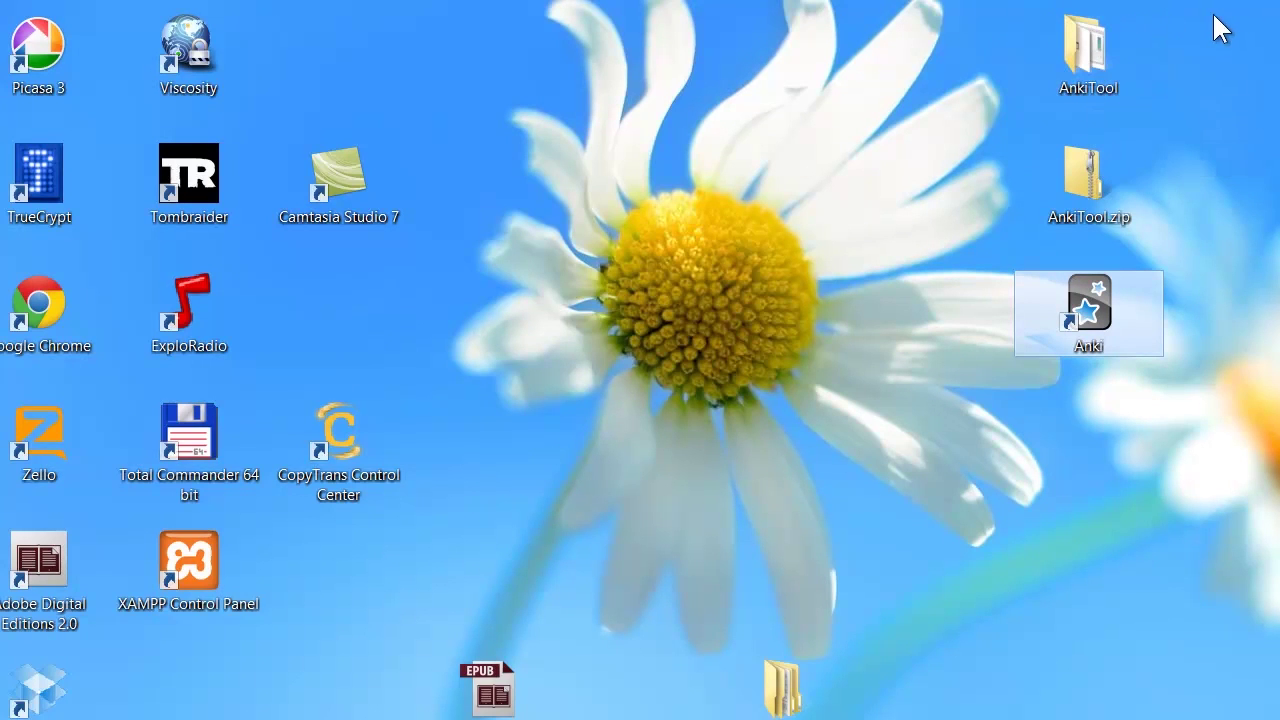
pyautogui.moveTo(1084, 54)
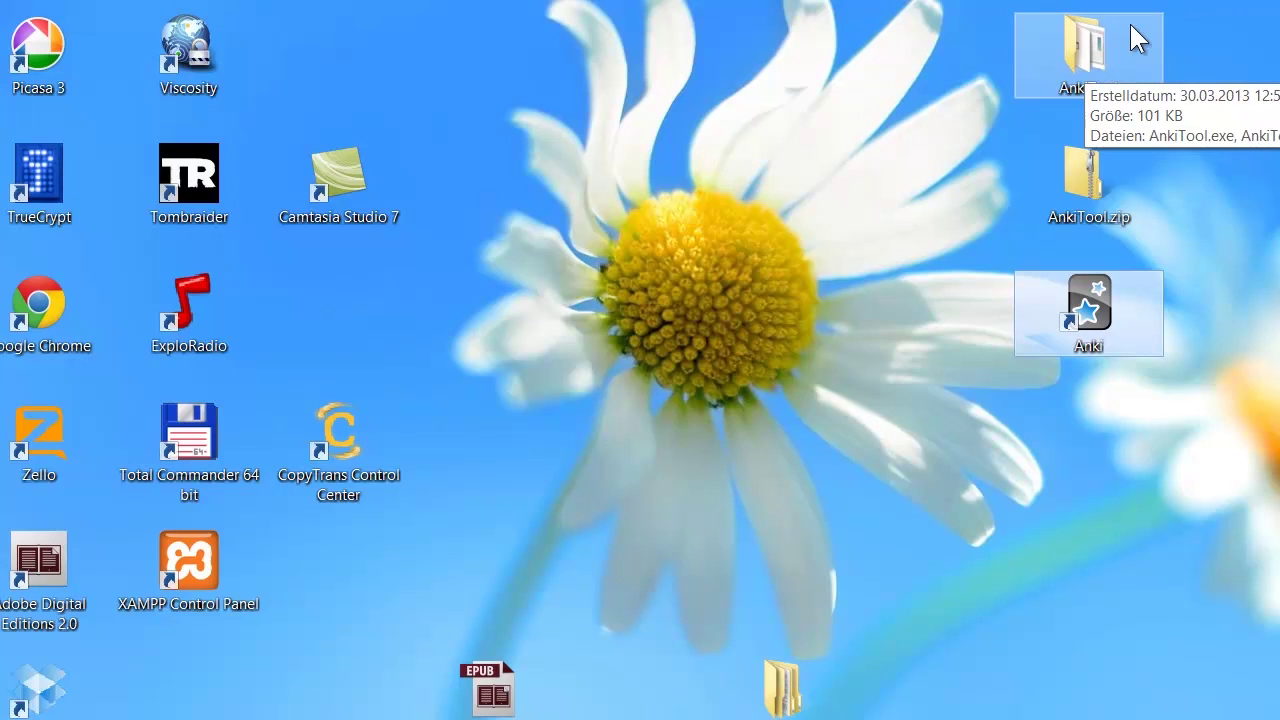
pyautogui.click(1084, 54)
pyautogui.doubleClick(1084, 54)
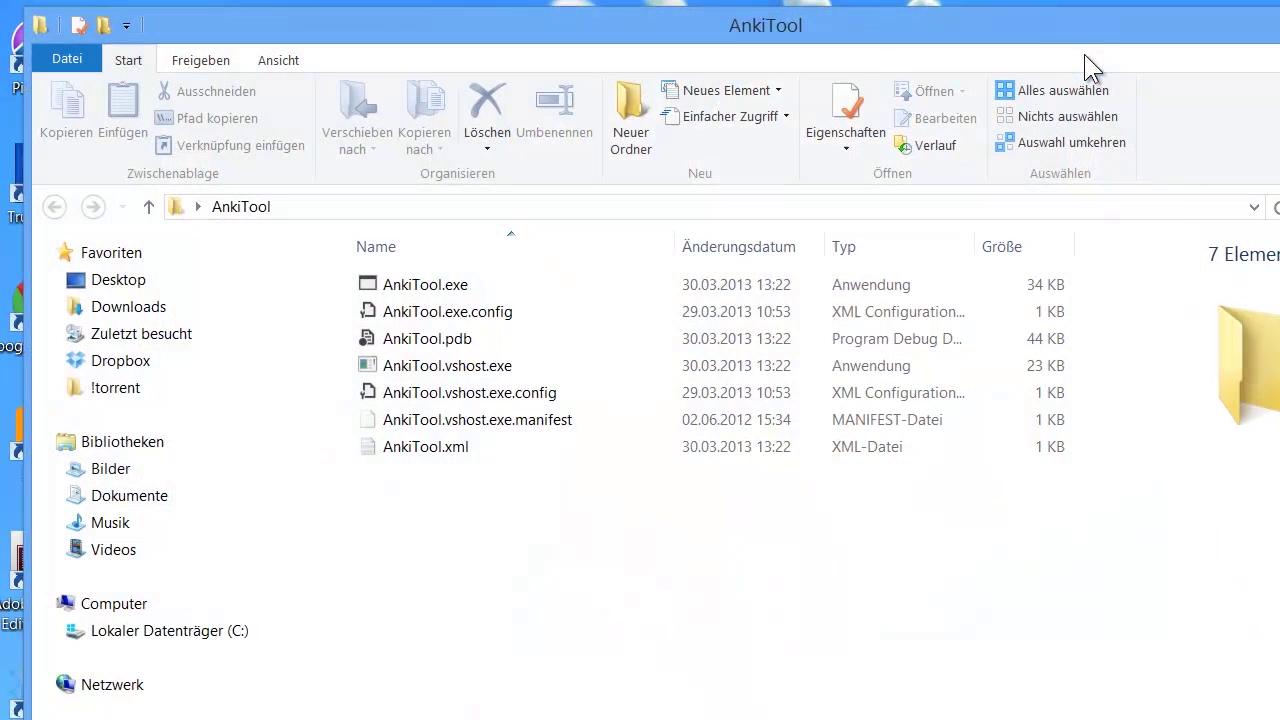
pyautogui.moveTo(603, 42); pyautogui.dragTo(692, 21)
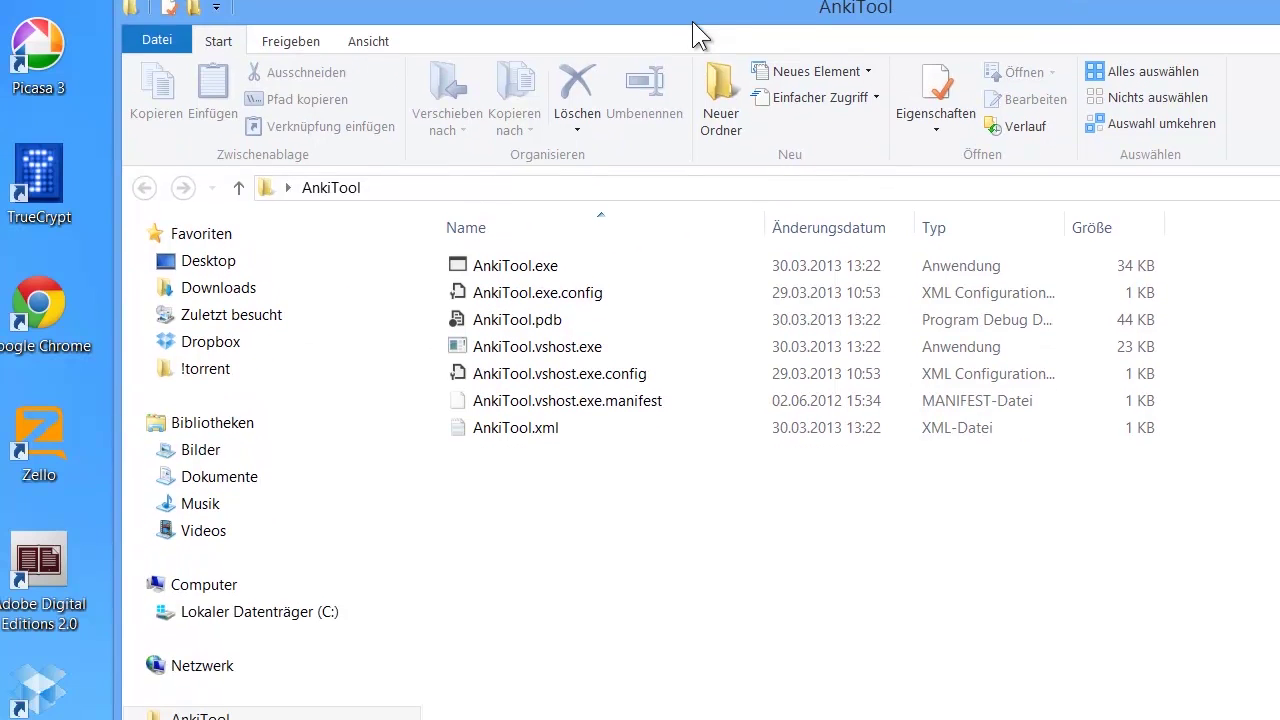
pyautogui.doubleClick(512, 268)
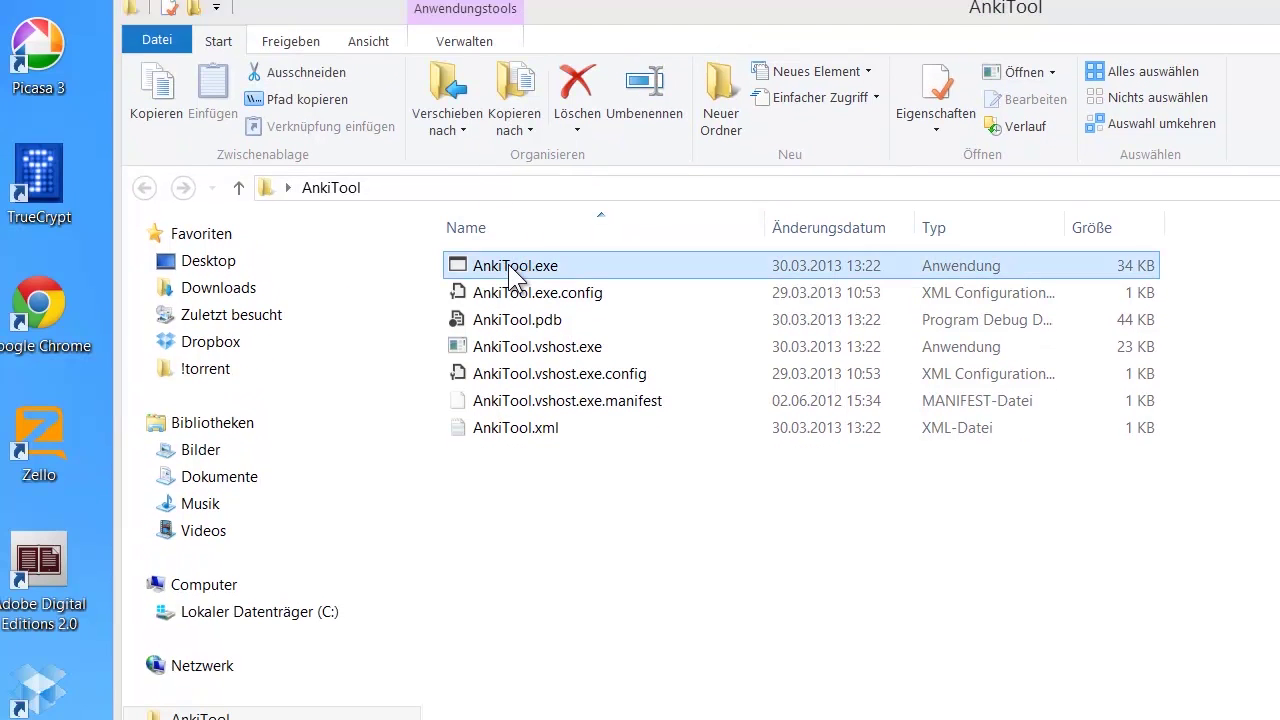
pyautogui.moveTo(392, 25); pyautogui.dragTo(634, 50)
pyautogui.hotkey('alt', 'Tab')
pyautogui.press('super+Down')
pyautogui.moveTo(642, 50); pyautogui.dragTo(746, 108)
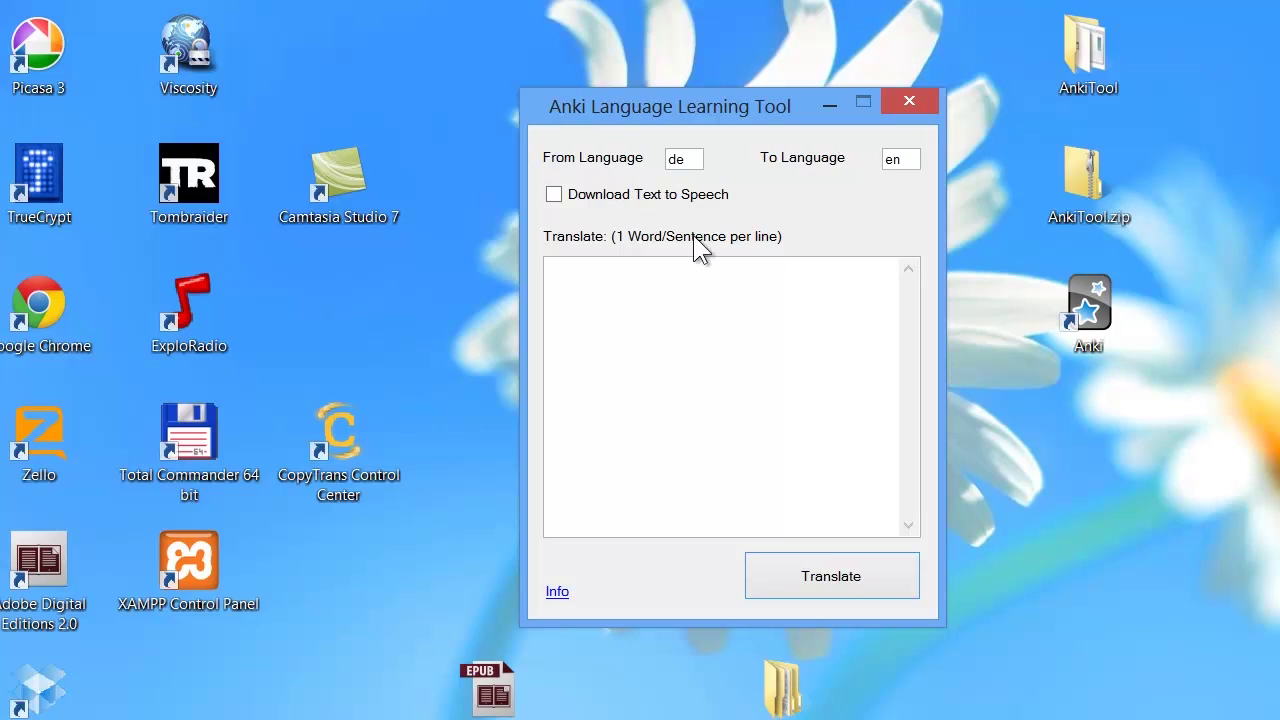
# Step: Set the tool's source language to en and its target language to de
pyautogui.doubleClick(688, 161)
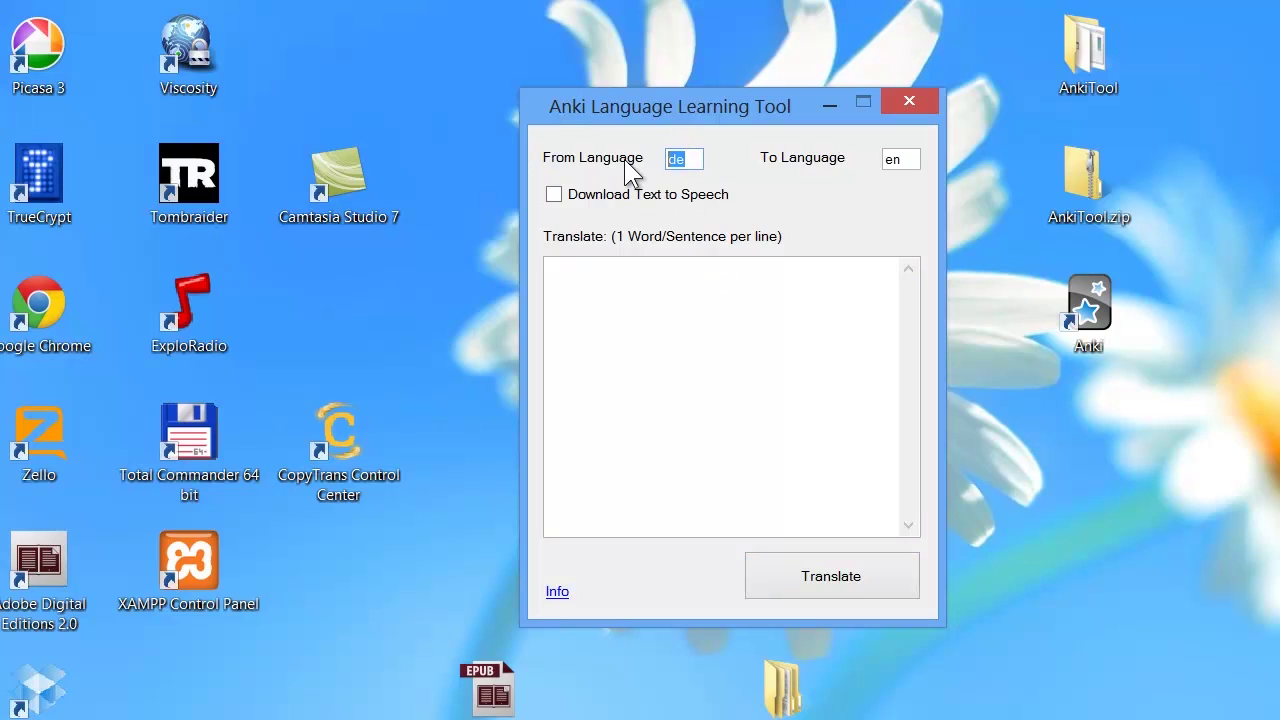
pyautogui.write('en')
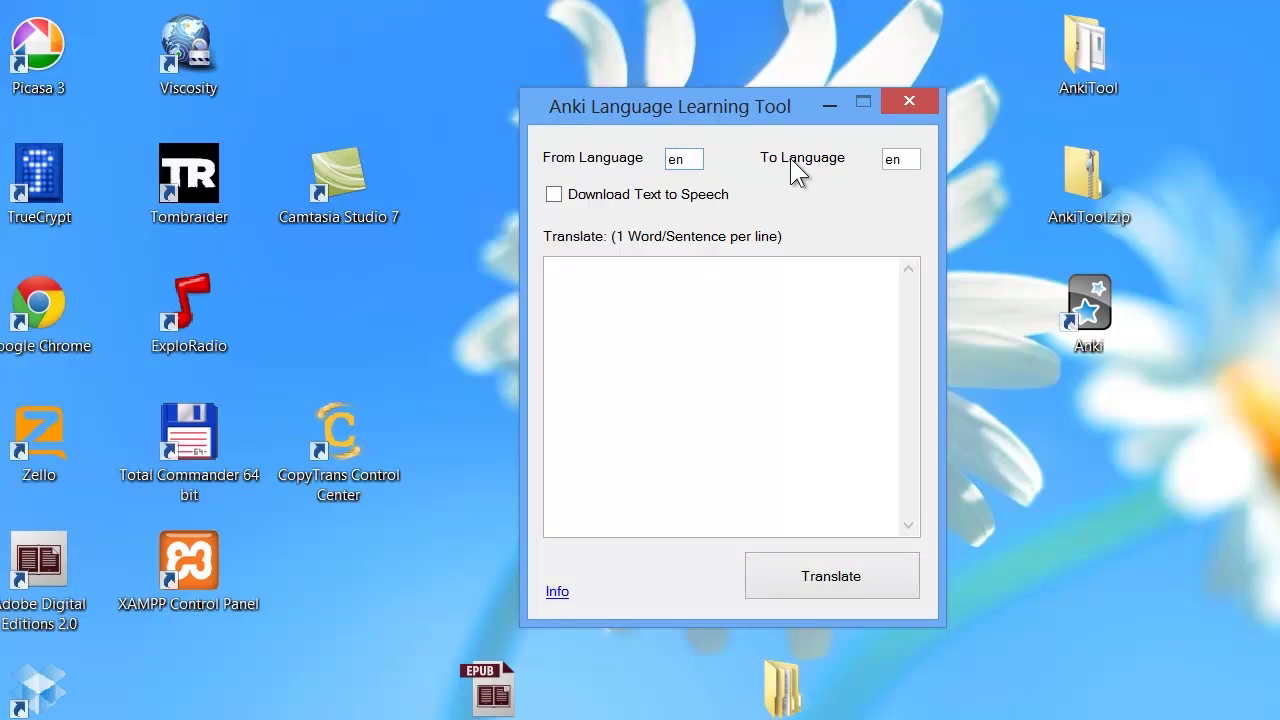
pyautogui.doubleClick(890, 160)
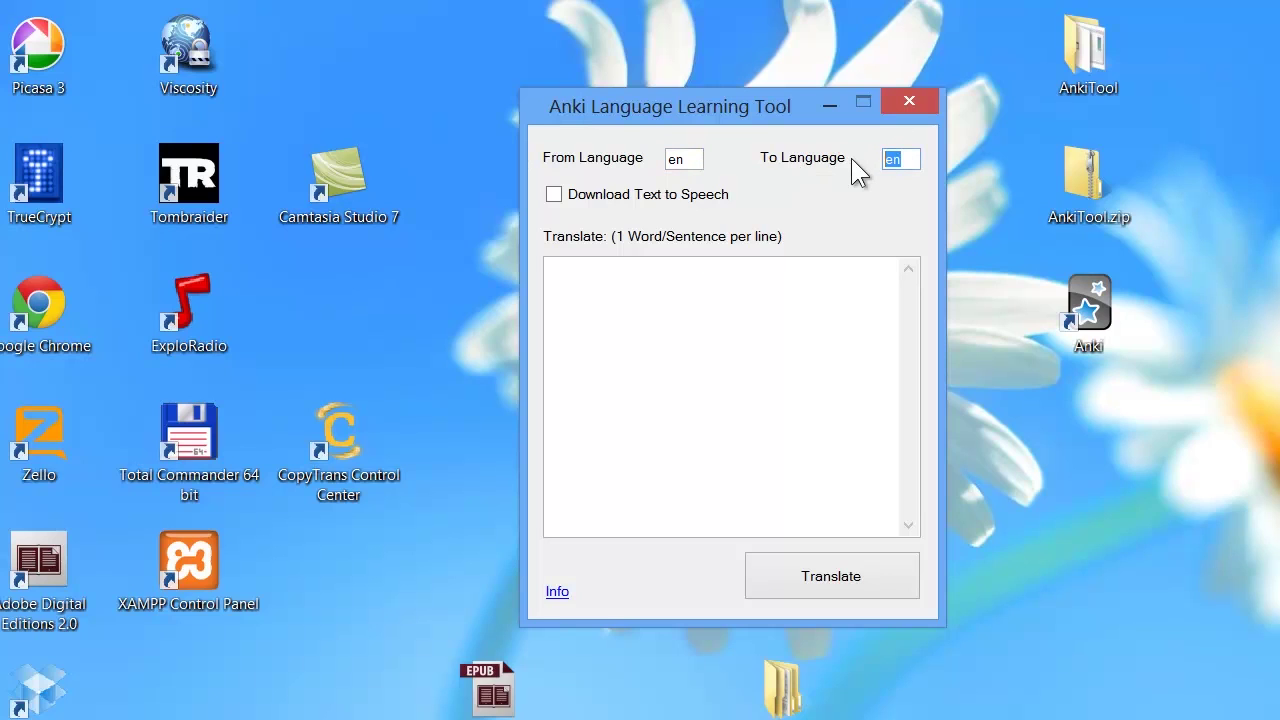
pyautogui.write('de')
# Step: Try es as the target language and set it back to de
pyautogui.doubleClick(907, 160)
pyautogui.write('es')
pyautogui.doubleClick(904, 160)
pyautogui.write('de')
# Step: Enter Dog, Cat, Horse, Blue and Red as the words to translate, one per line
pyautogui.click(622, 298)
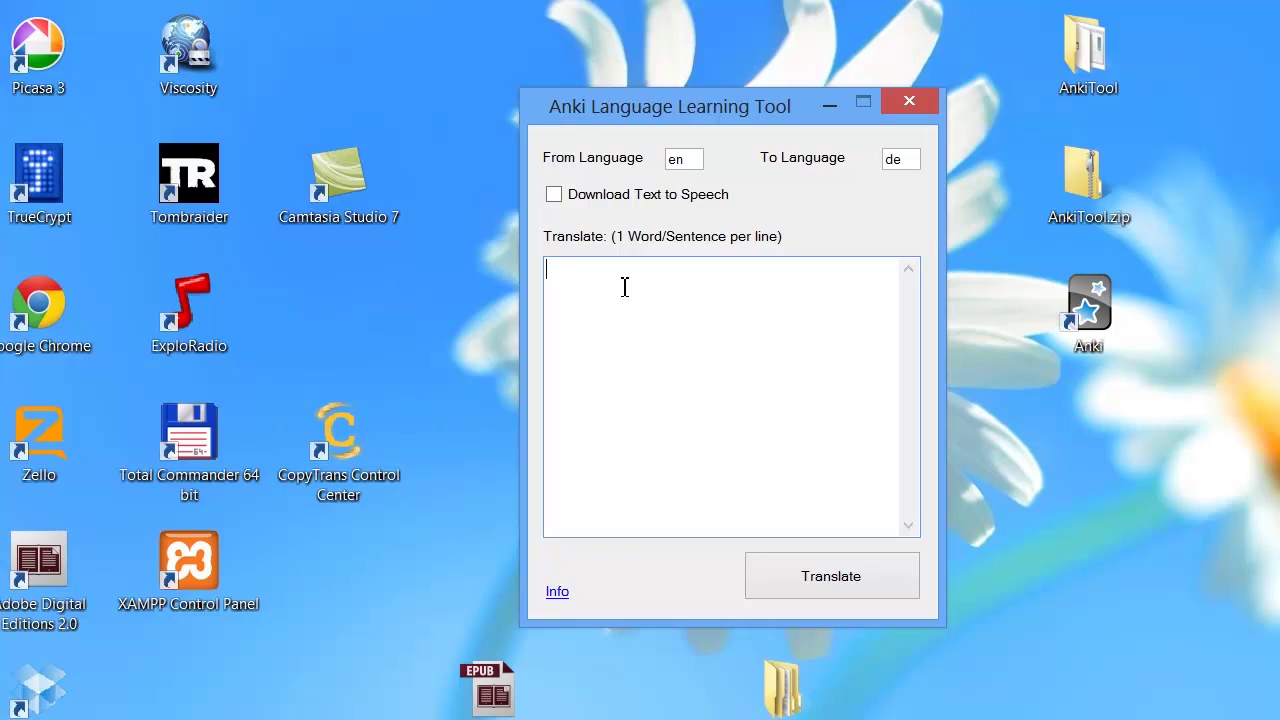
pyautogui.write('Dog')
pyautogui.press('Return')
pyautogui.write('Cat')
pyautogui.press('Return')
pyautogui.write('Horse')
pyautogui.press('Return')
pyautogui.write('Blue ')
pyautogui.write('Red')
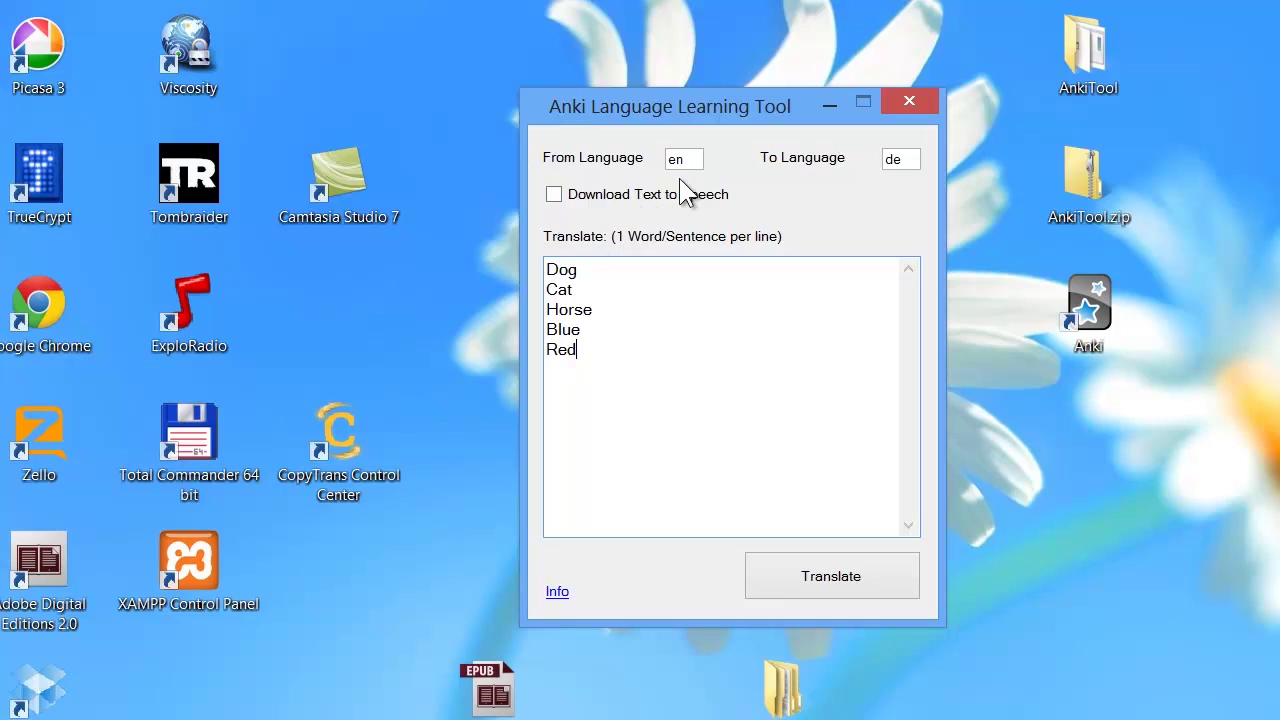
# Step: Enable the text-to-speech download and translate the word list
pyautogui.click(620, 198)
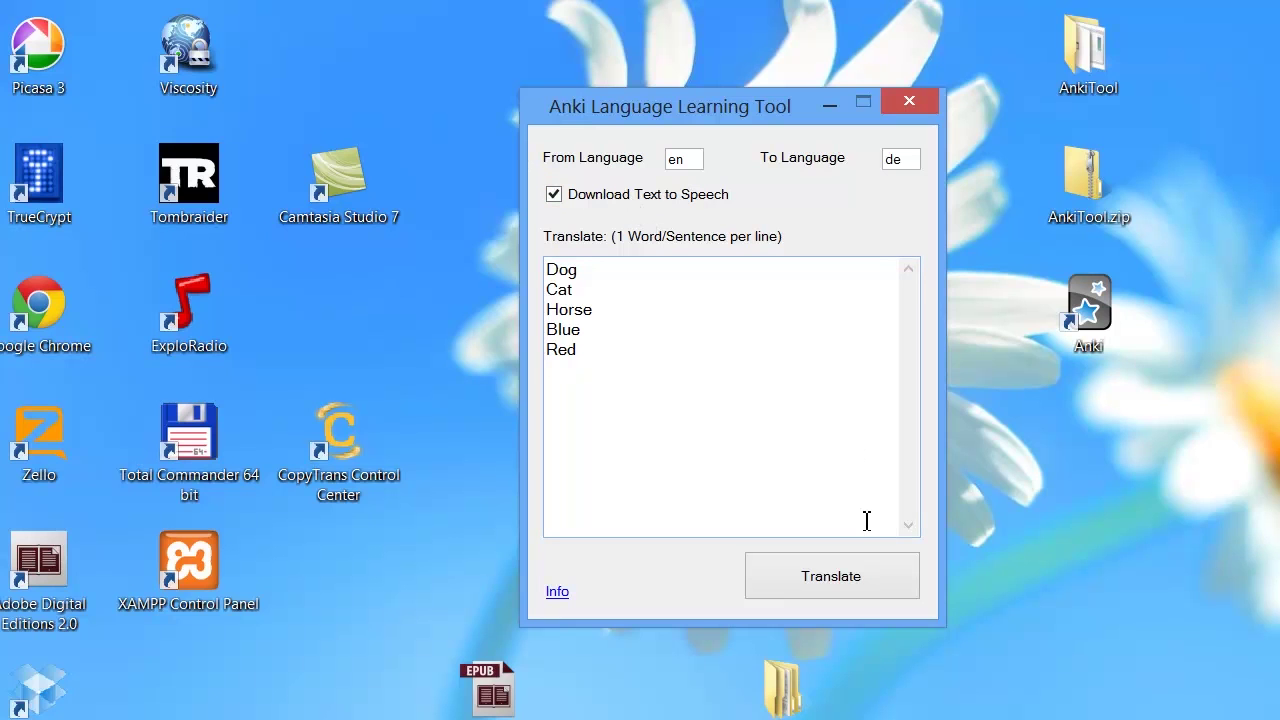
pyautogui.click(827, 567)
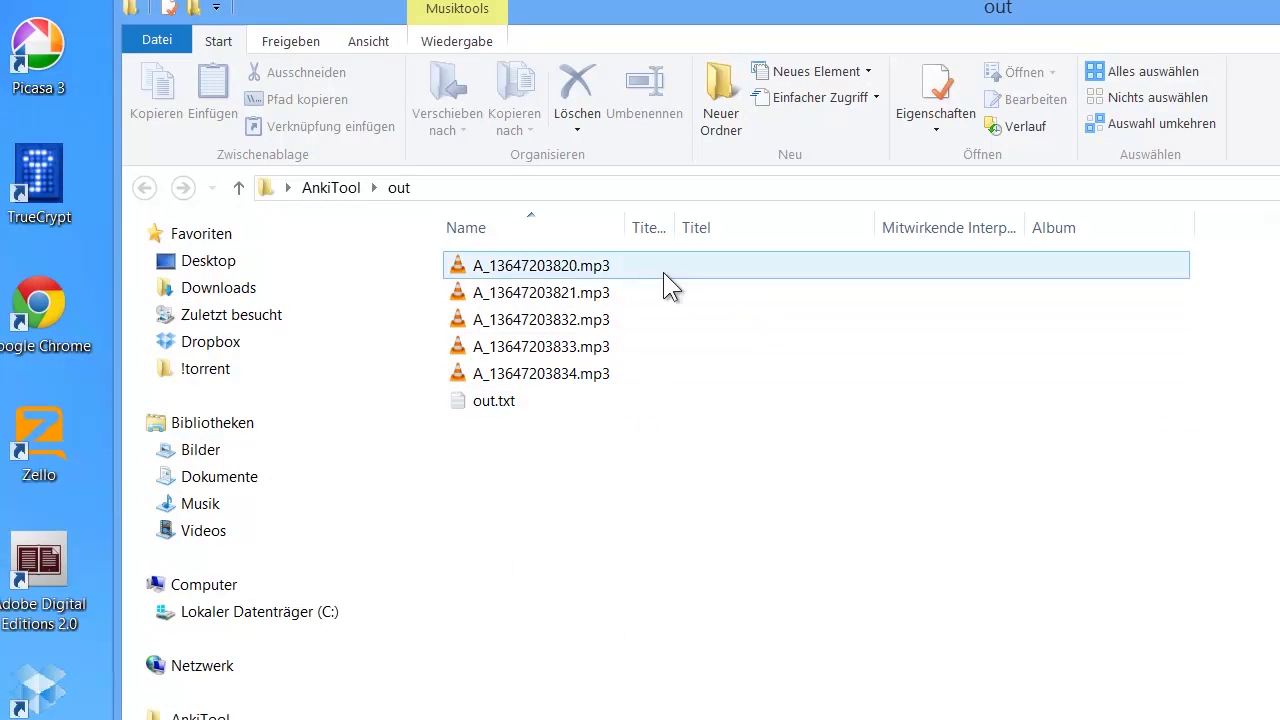
# Step: Open the generated out.txt to examine the translations and their sound references, and return to the out folder
pyautogui.doubleClick(544, 398)
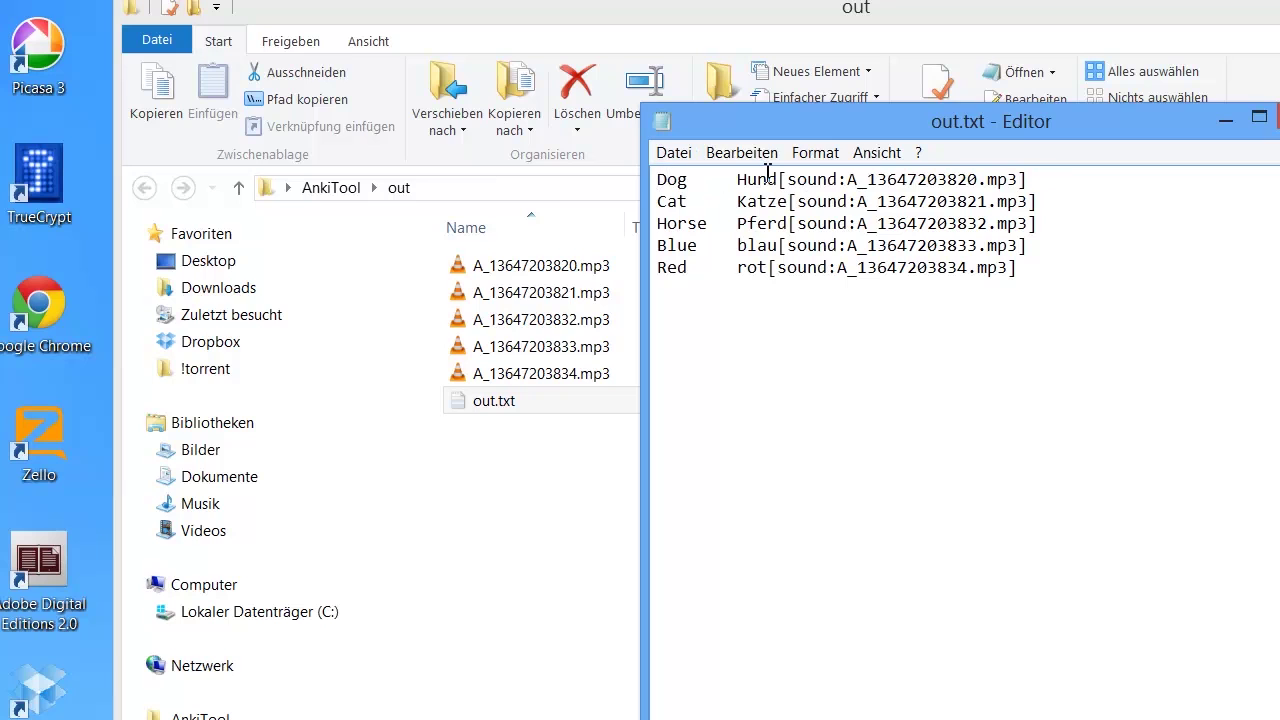
pyautogui.moveTo(651, 104); pyautogui.dragTo(806, 383)
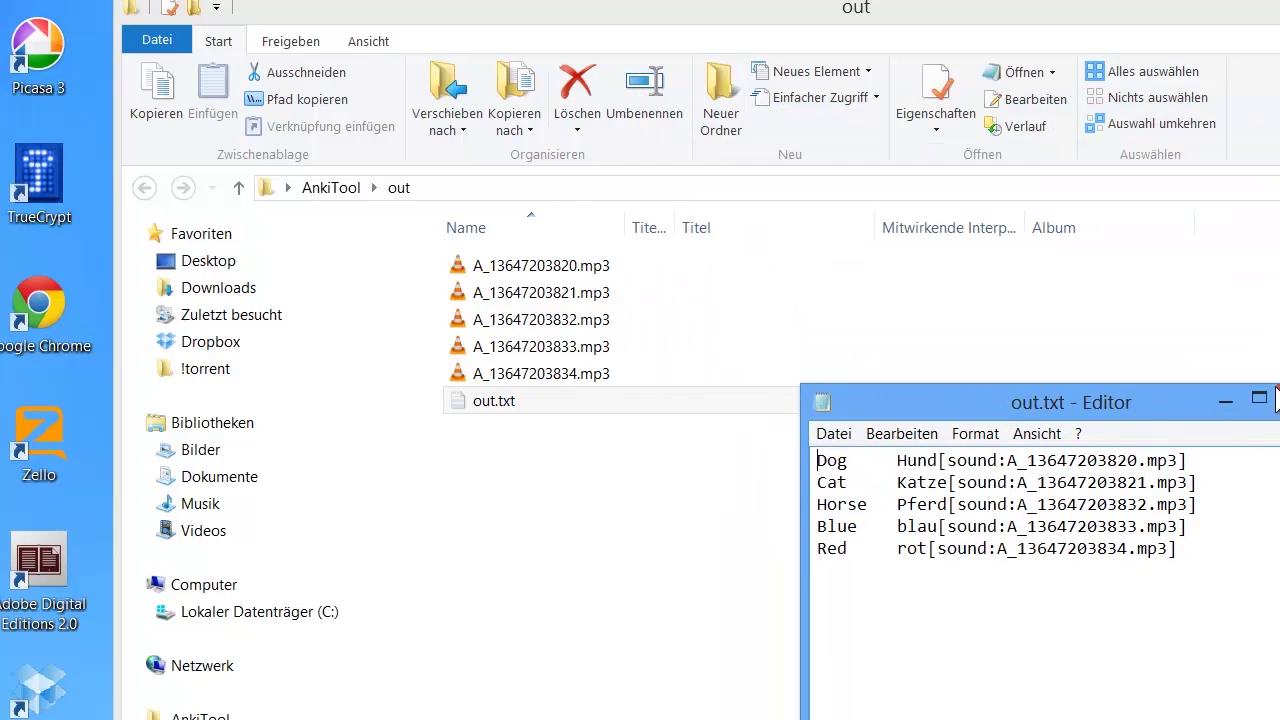
pyautogui.hotkey('alt', 'Tab')
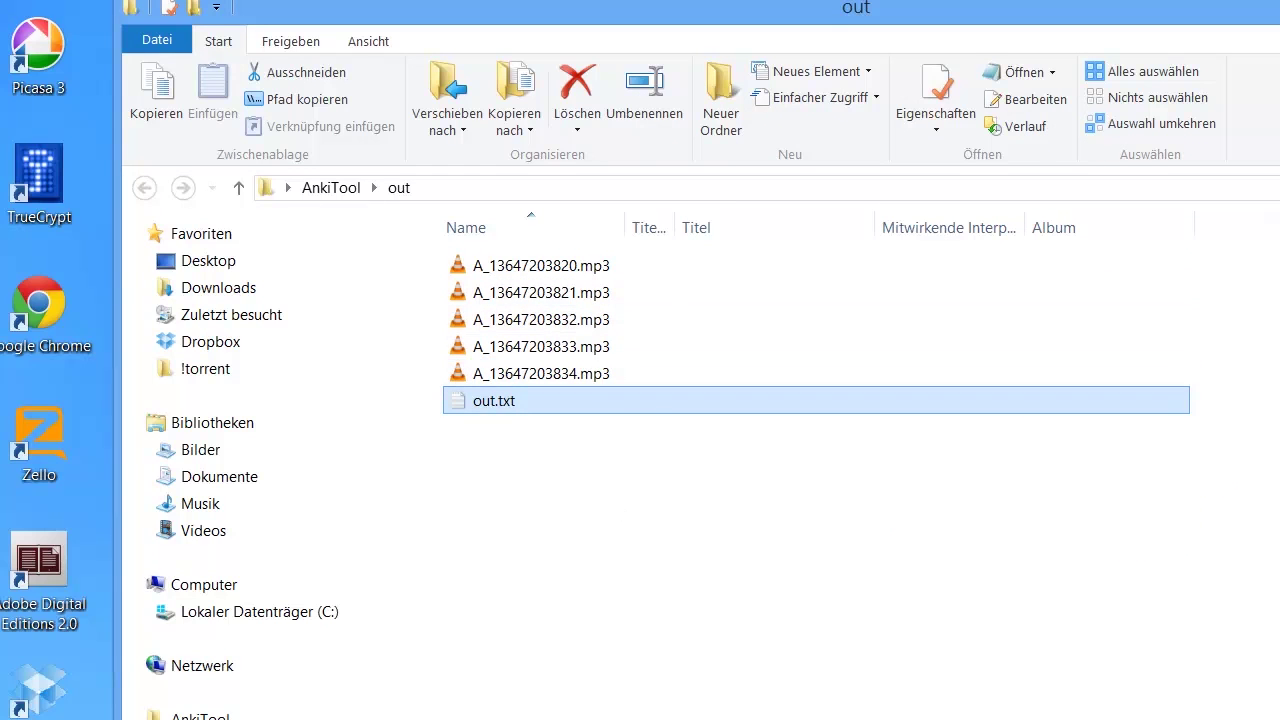
# Step: Switch to Anki and create a new deck named Test
pyautogui.click(686, 710)
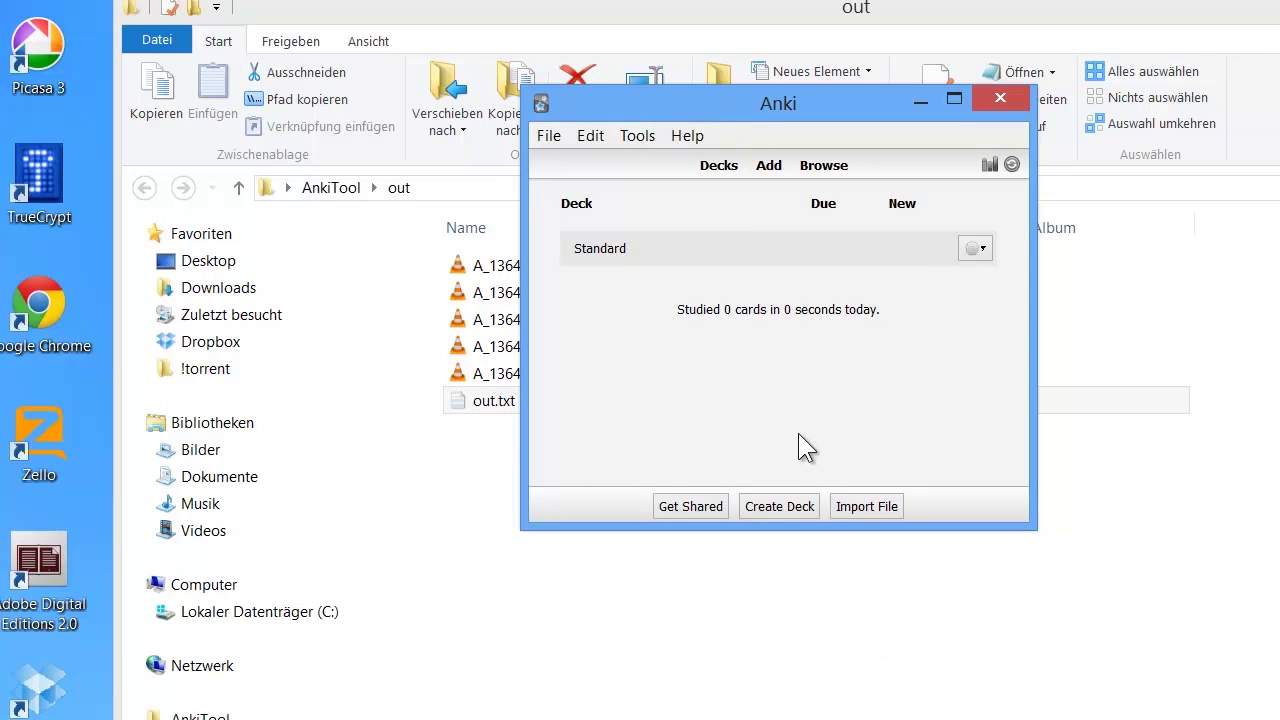
pyautogui.click(793, 503)
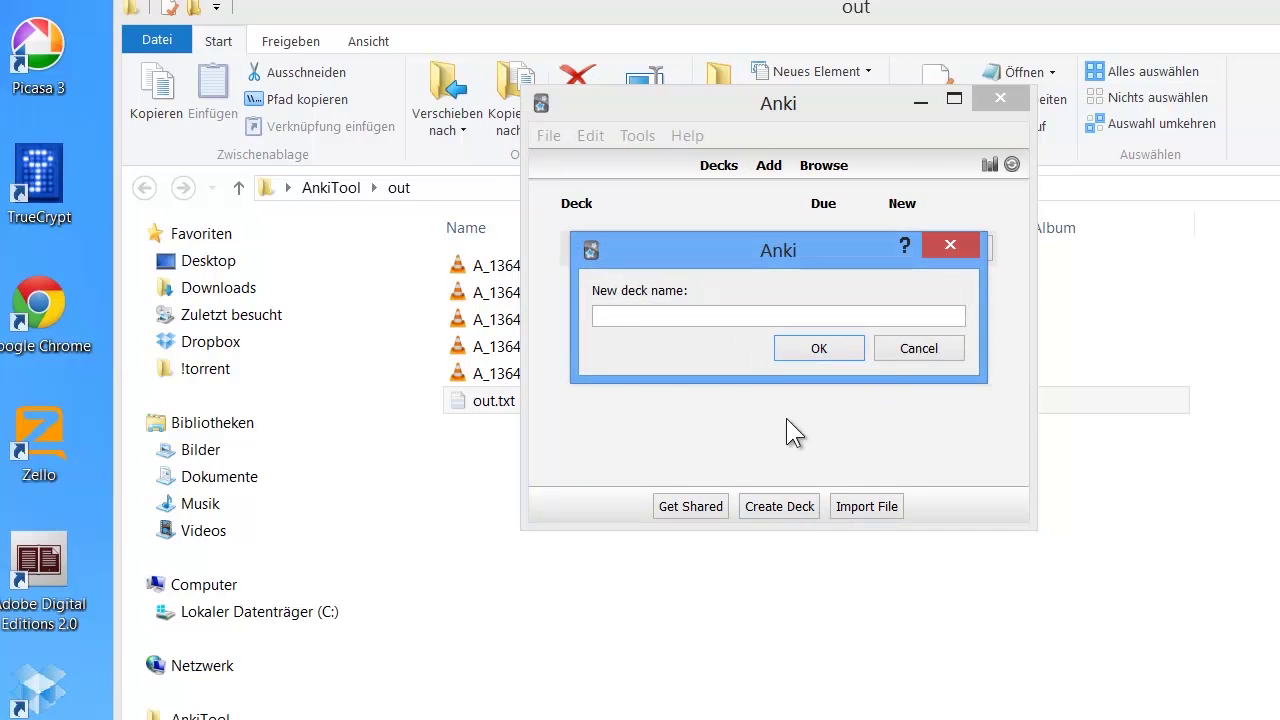
pyautogui.write('Test')
pyautogui.press('Return')
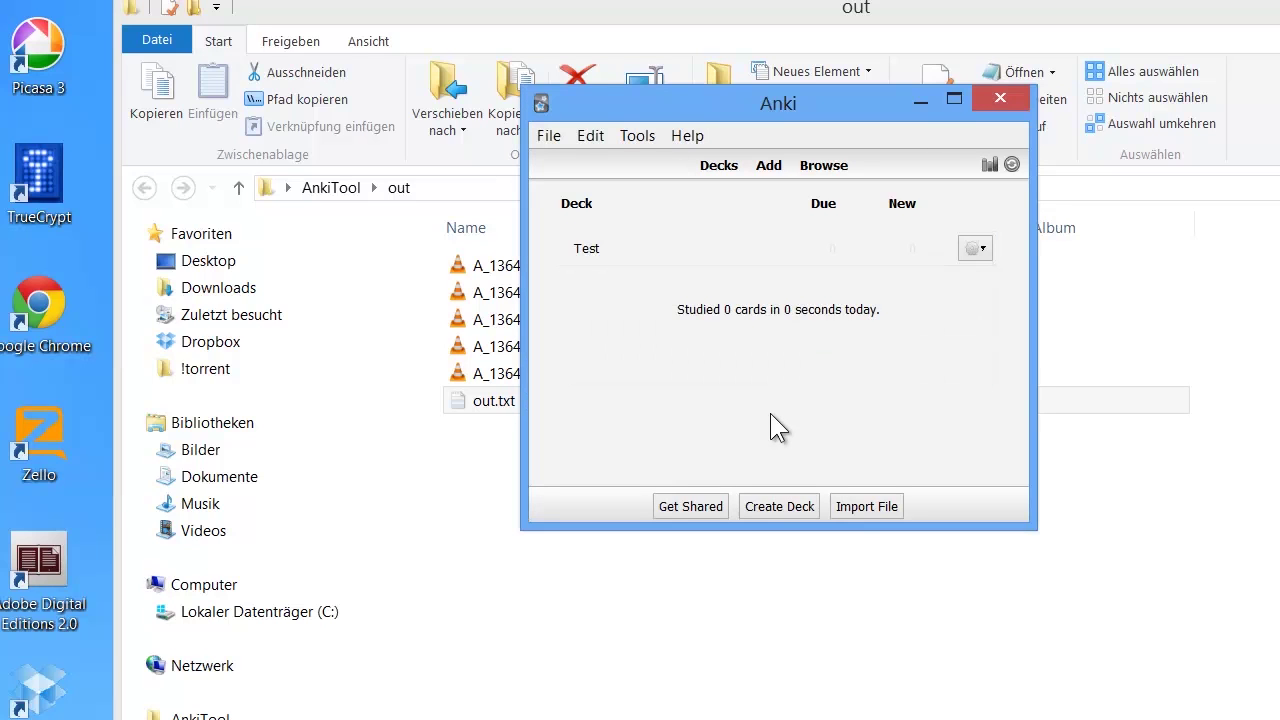
# Step: Start an import in Anki and open out.txt from the AnkiTool\out folder on the desktop
pyautogui.click(559, 145)
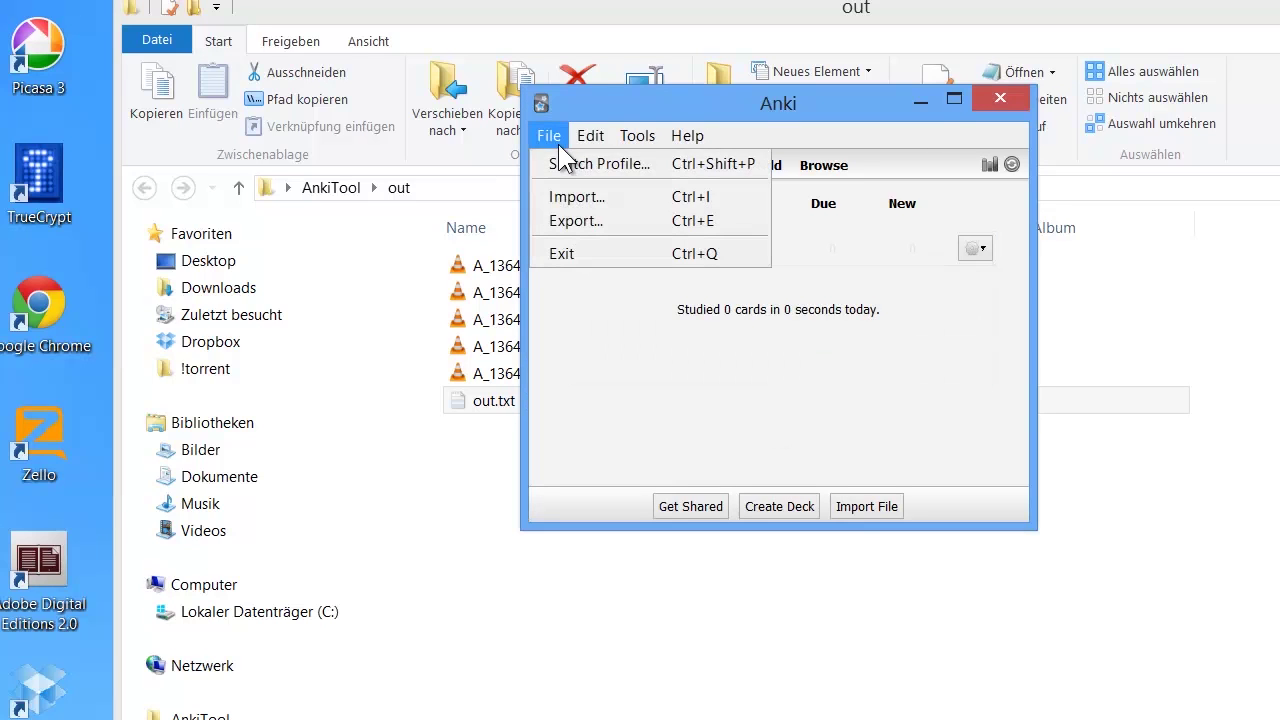
pyautogui.click(567, 198)
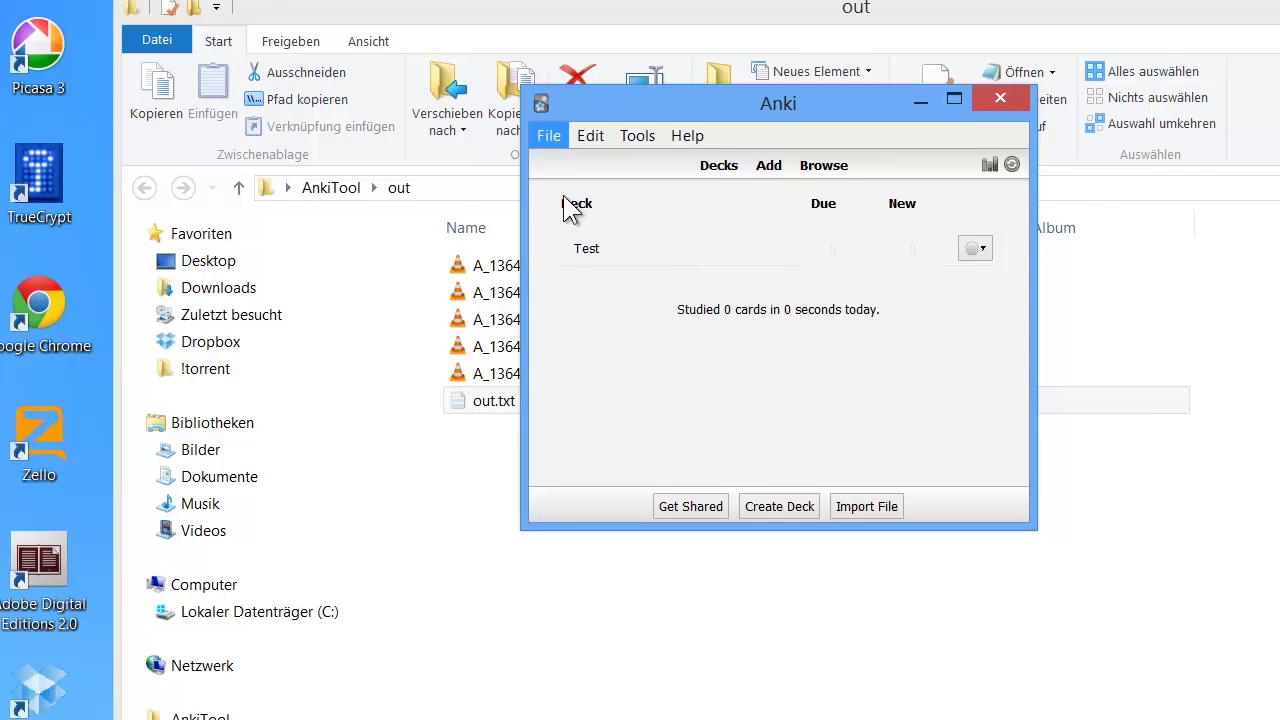
pyautogui.moveTo(626, 86); pyautogui.dragTo(784, 119)
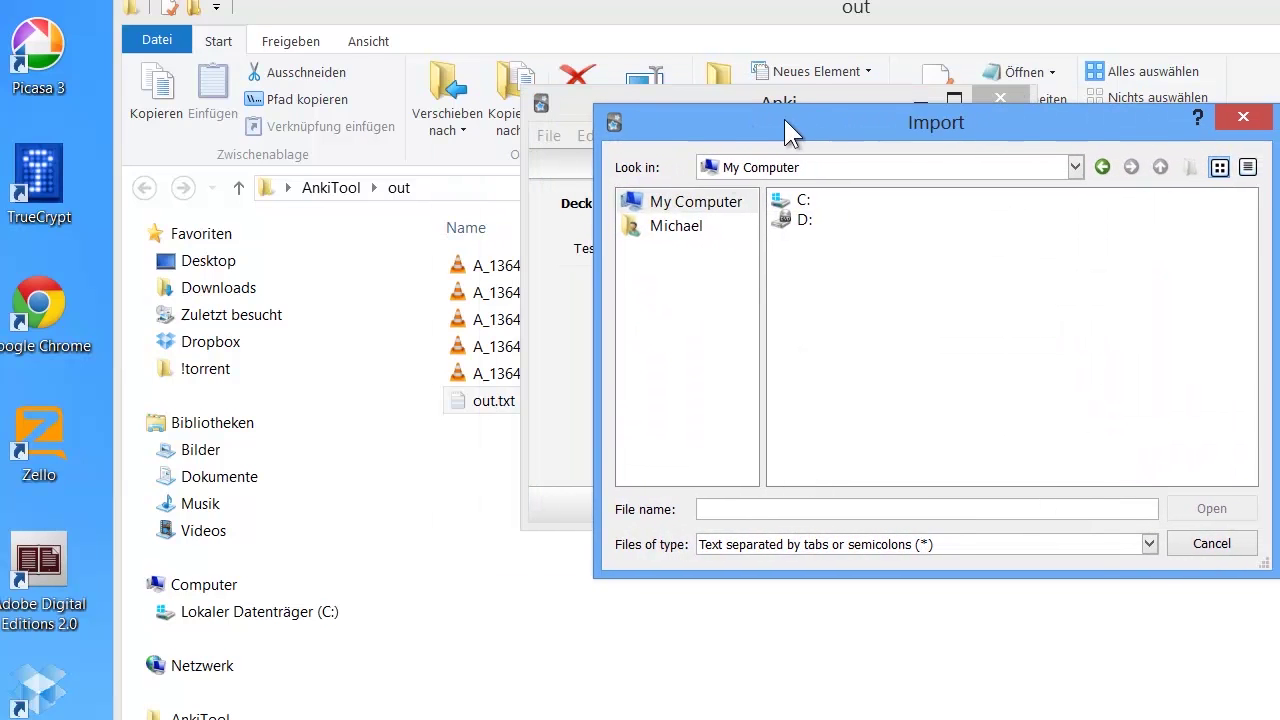
pyautogui.click(676, 228)
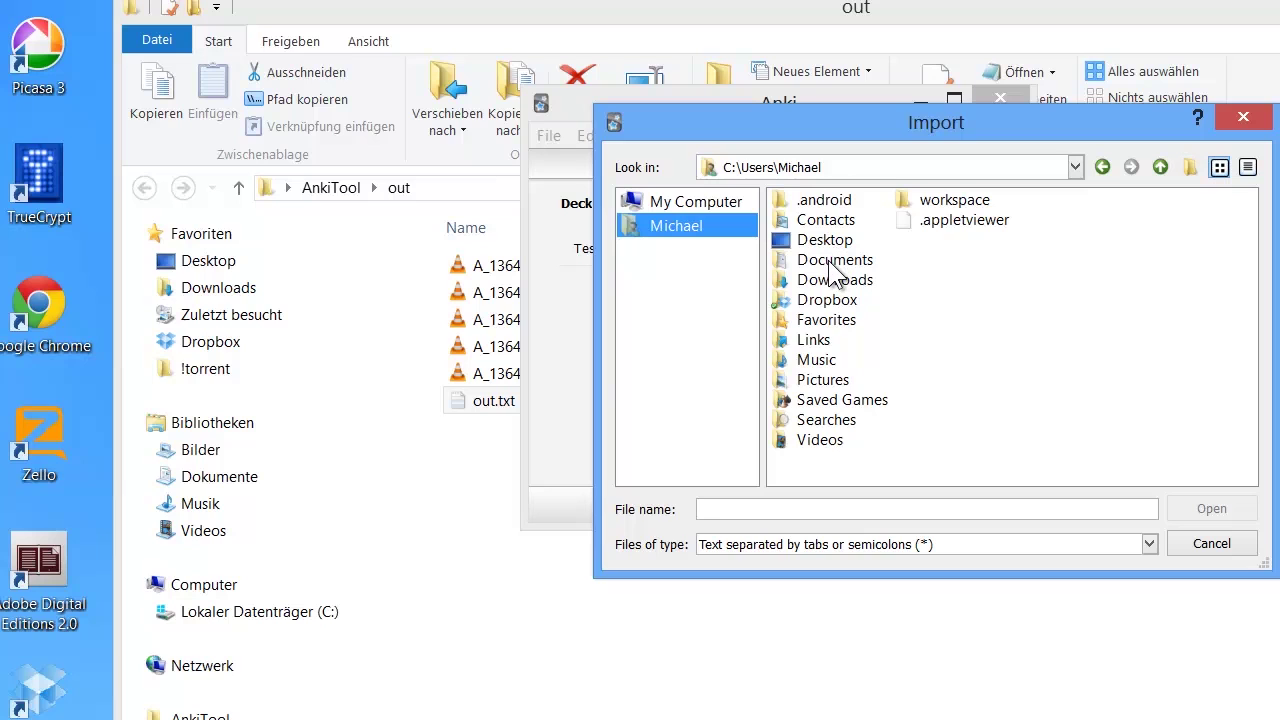
pyautogui.click(840, 244)
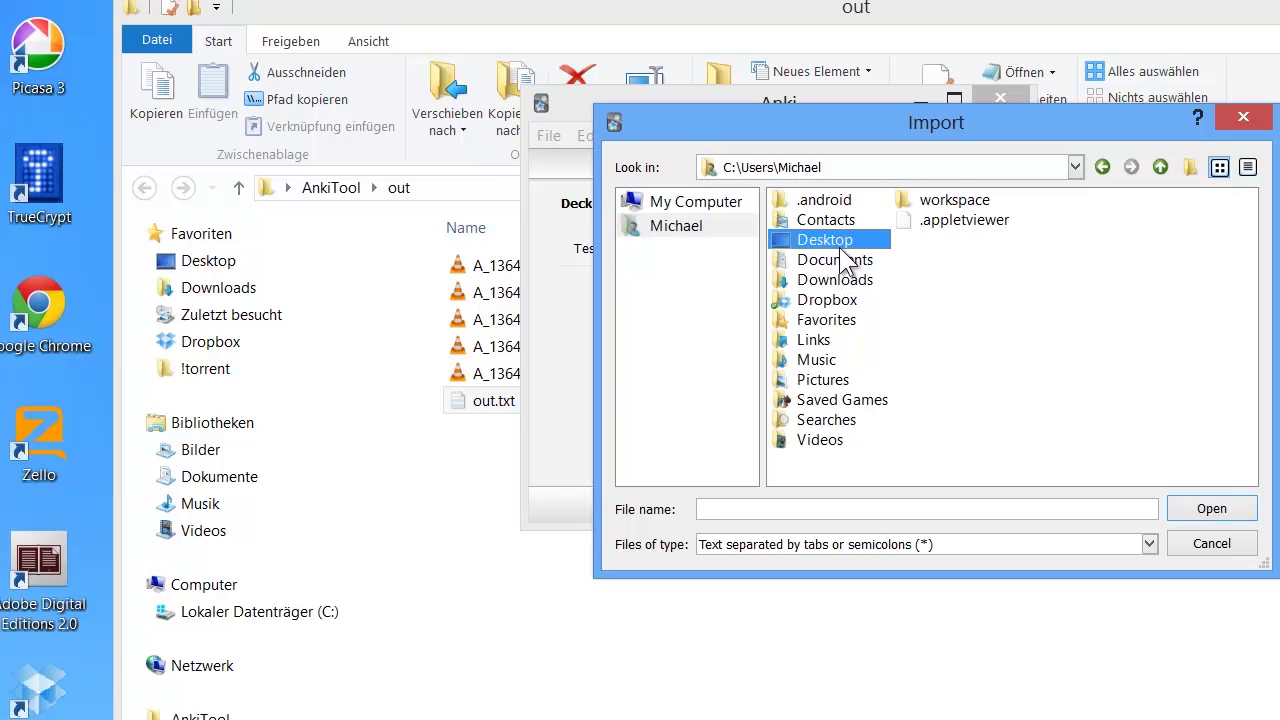
pyautogui.doubleClick(838, 244)
pyautogui.click(832, 242)
pyautogui.doubleClick(832, 244)
pyautogui.doubleClick(814, 204)
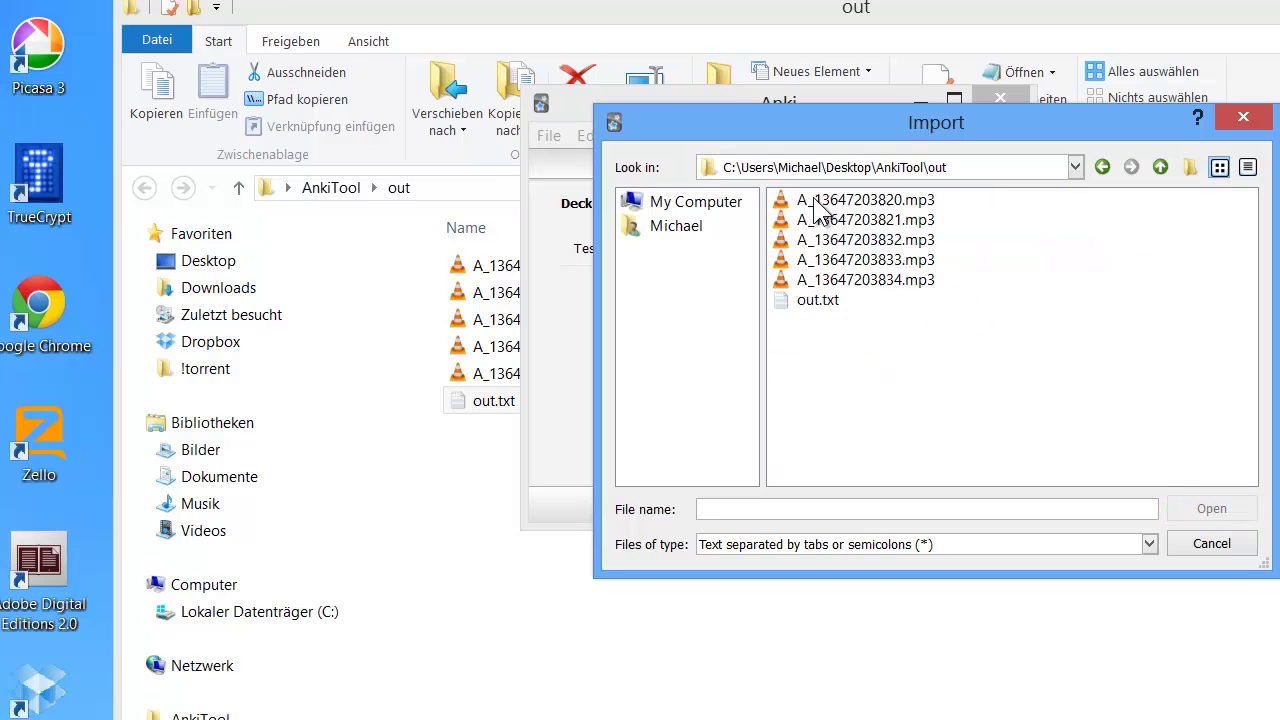
pyautogui.click(803, 303)
pyautogui.doubleClick(802, 301)
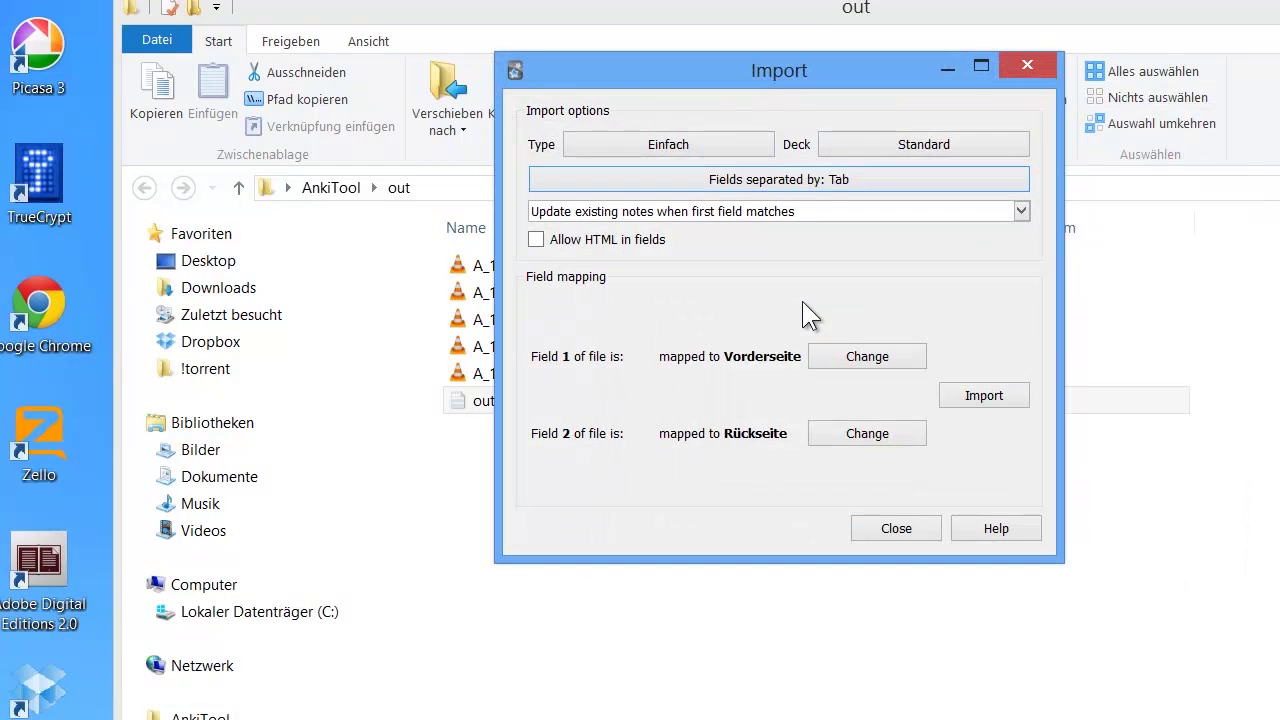
# Step: Import the notes with the option "Import even if existing note has same first field" and close the import report
pyautogui.click(758, 213)
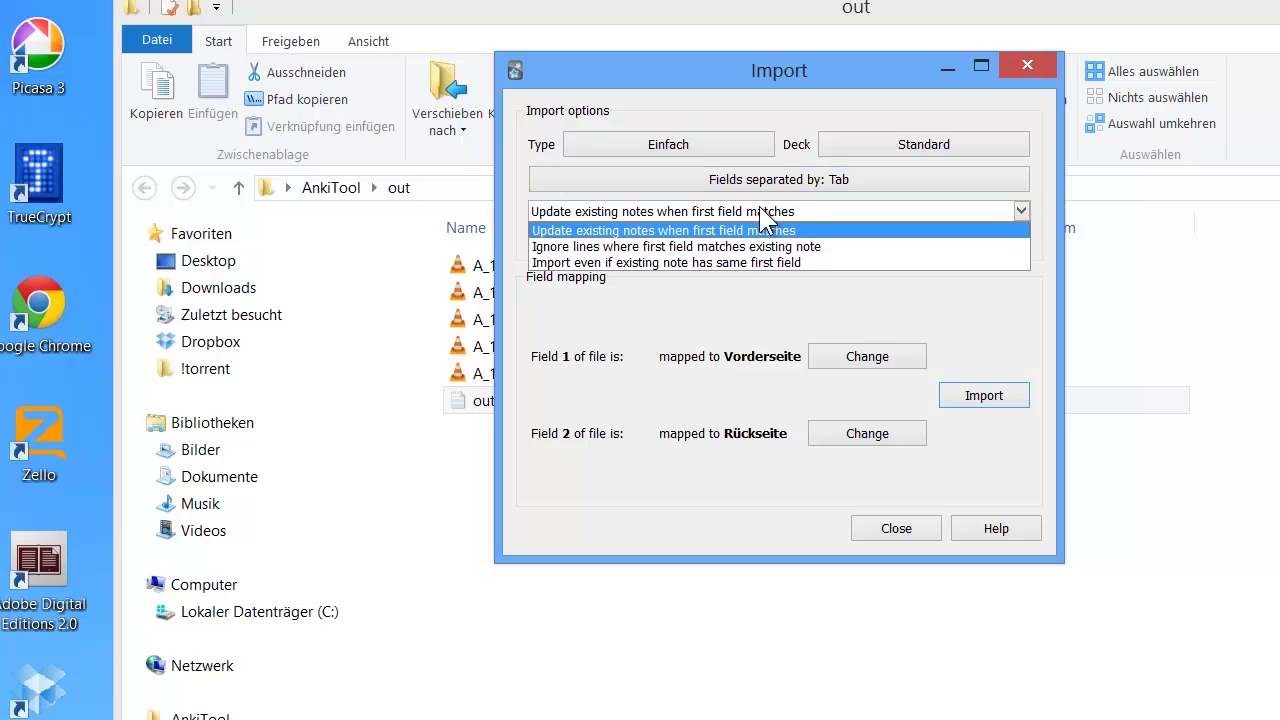
pyautogui.click(748, 262)
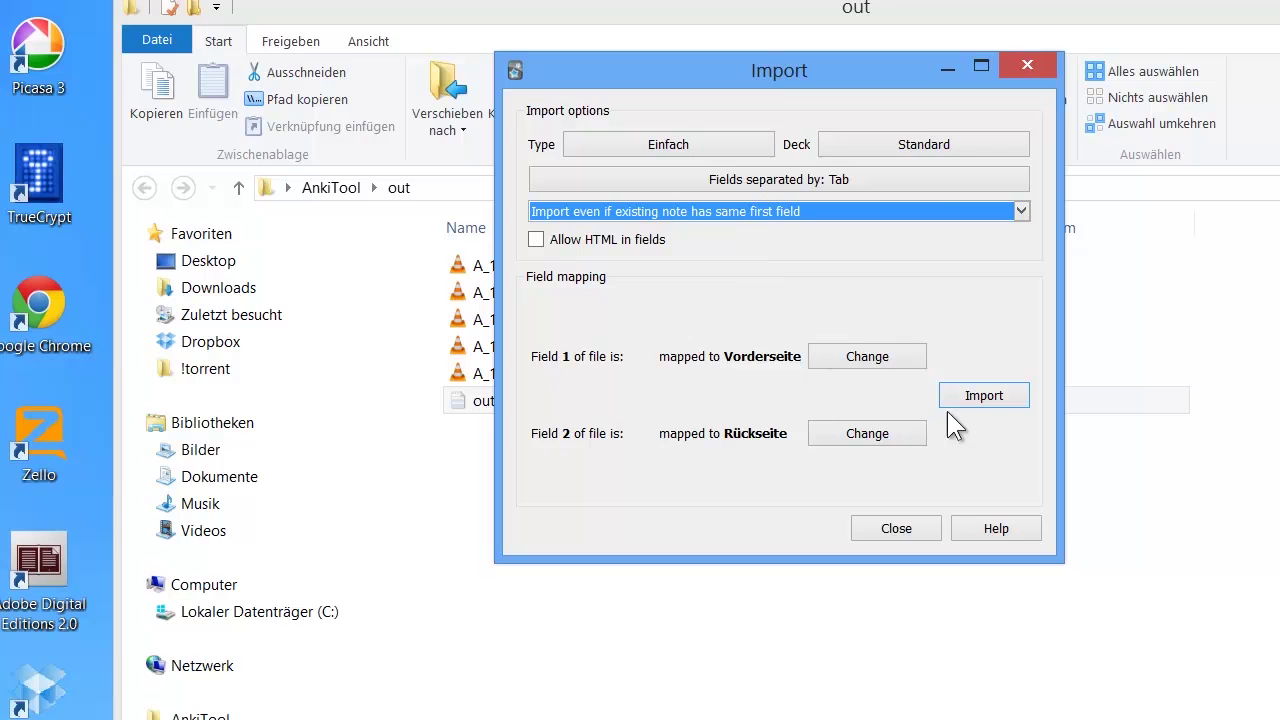
pyautogui.click(998, 388)
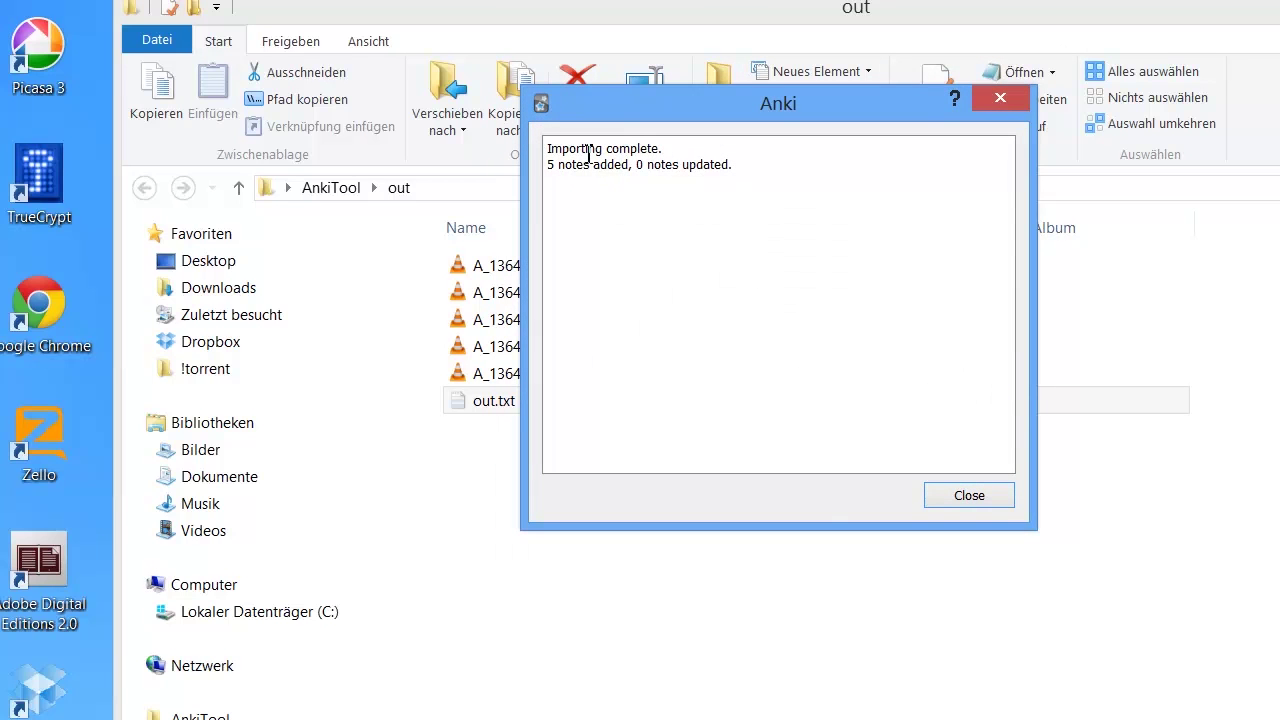
pyautogui.click(970, 498)
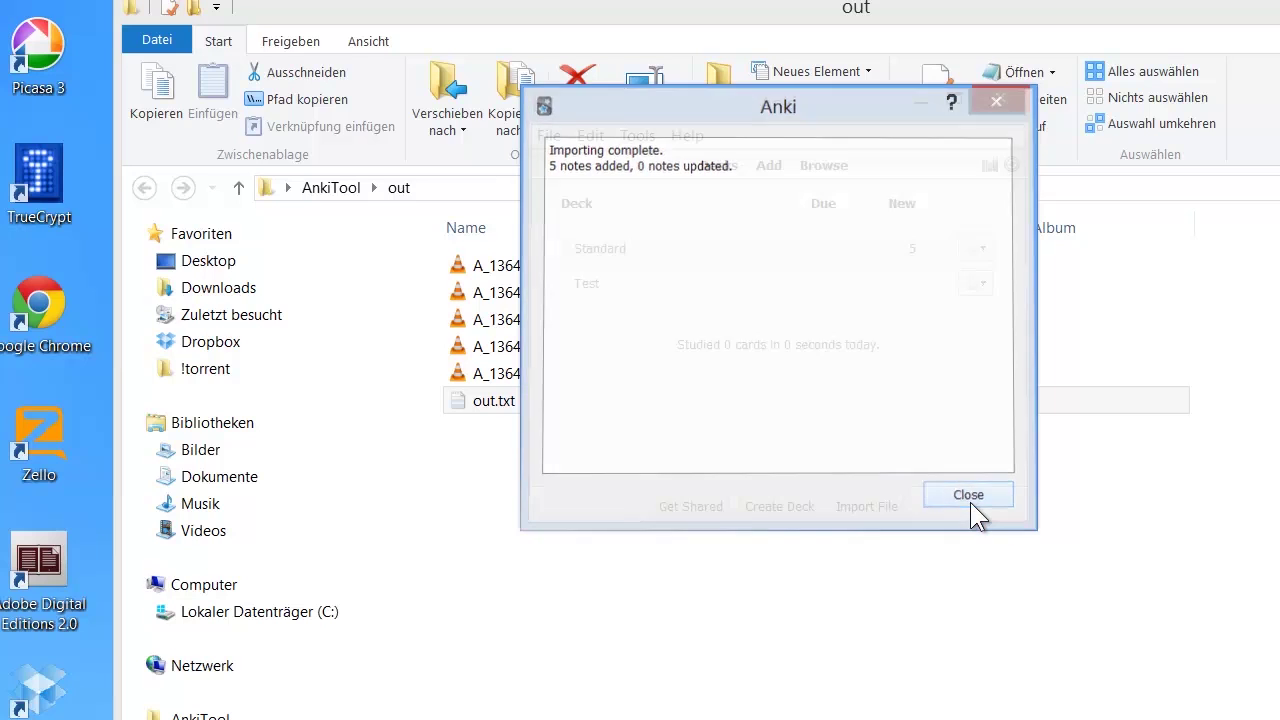
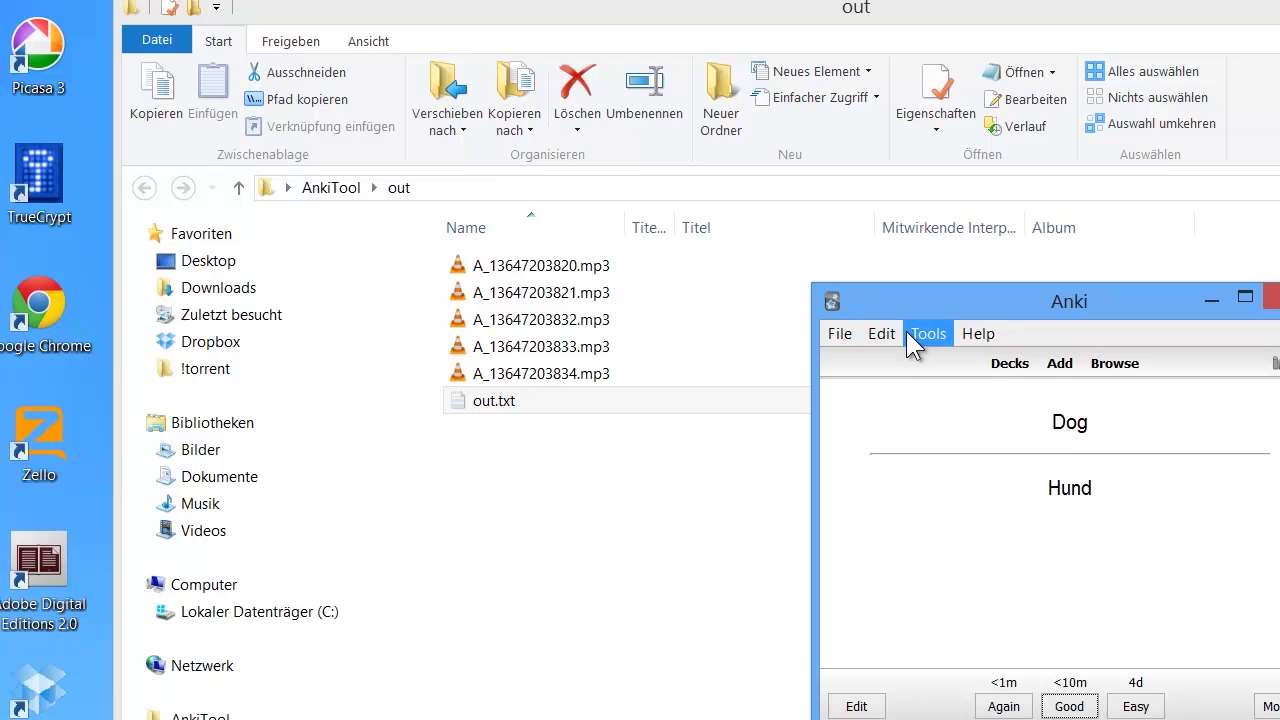
pyautogui.moveTo(923, 292); pyautogui.dragTo(861, 281)
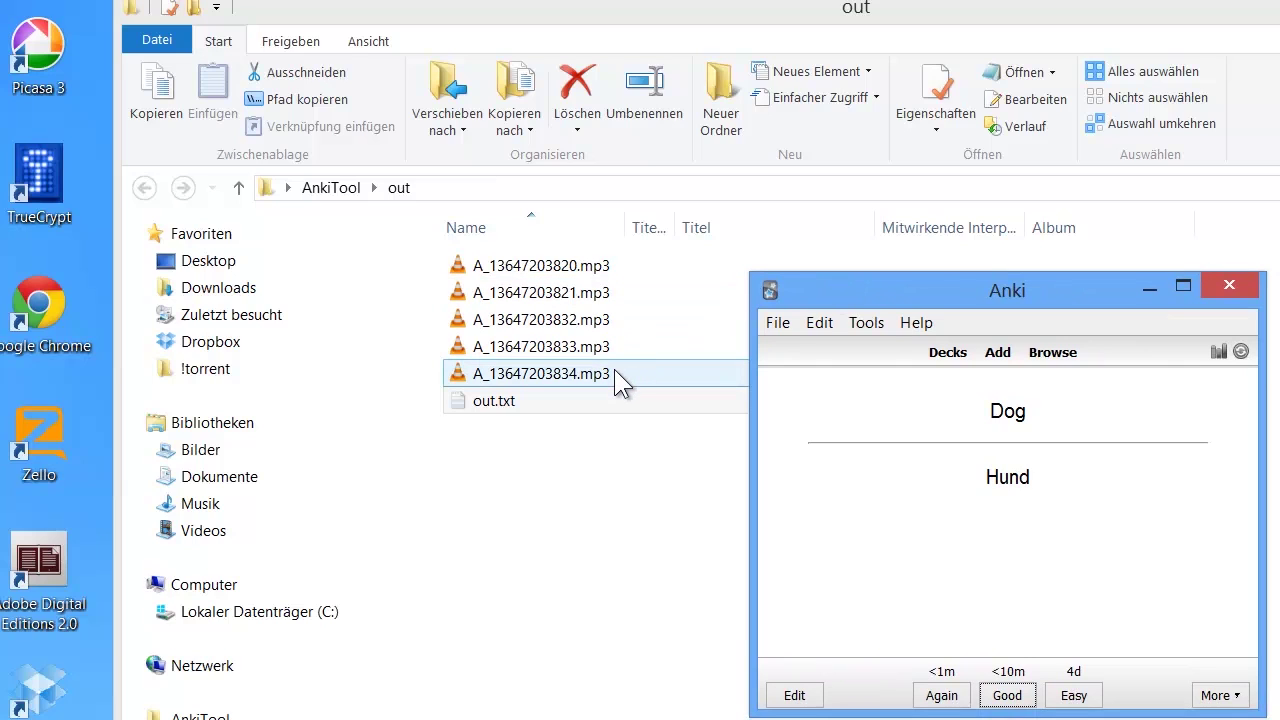
pyautogui.moveTo(614, 369); pyautogui.dragTo(616, 269)
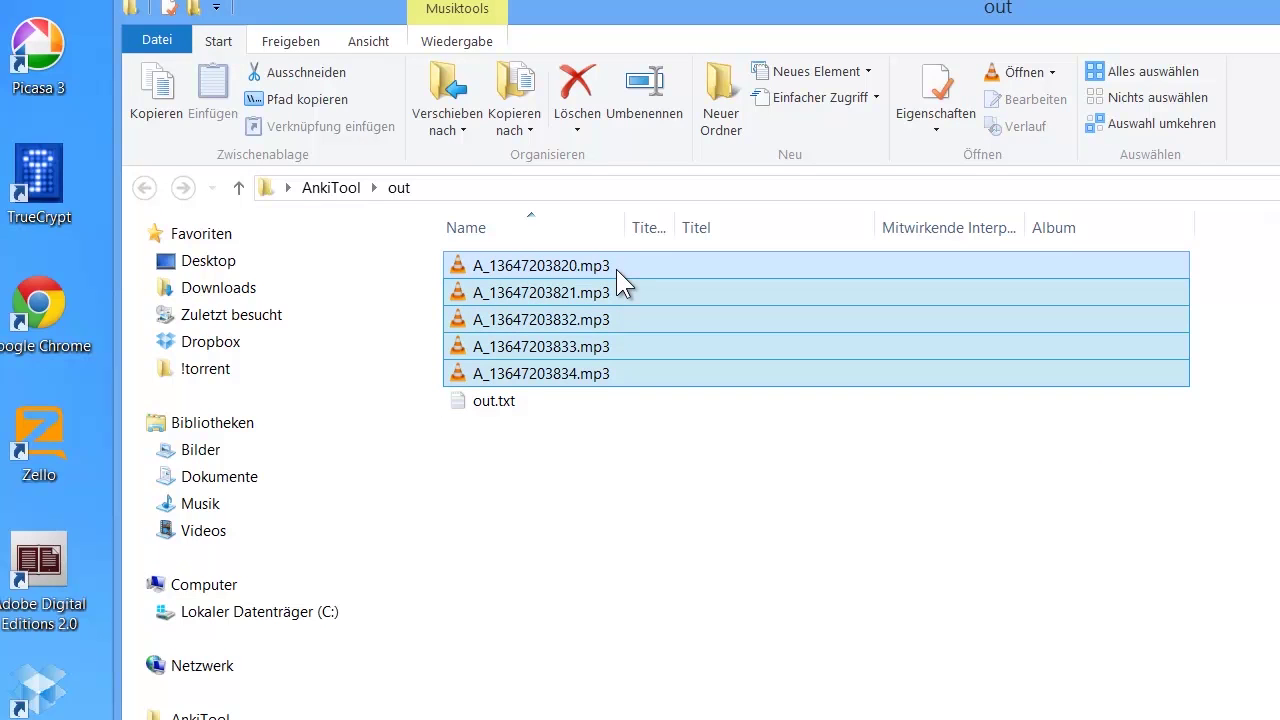
pyautogui.rightClick(616, 269)
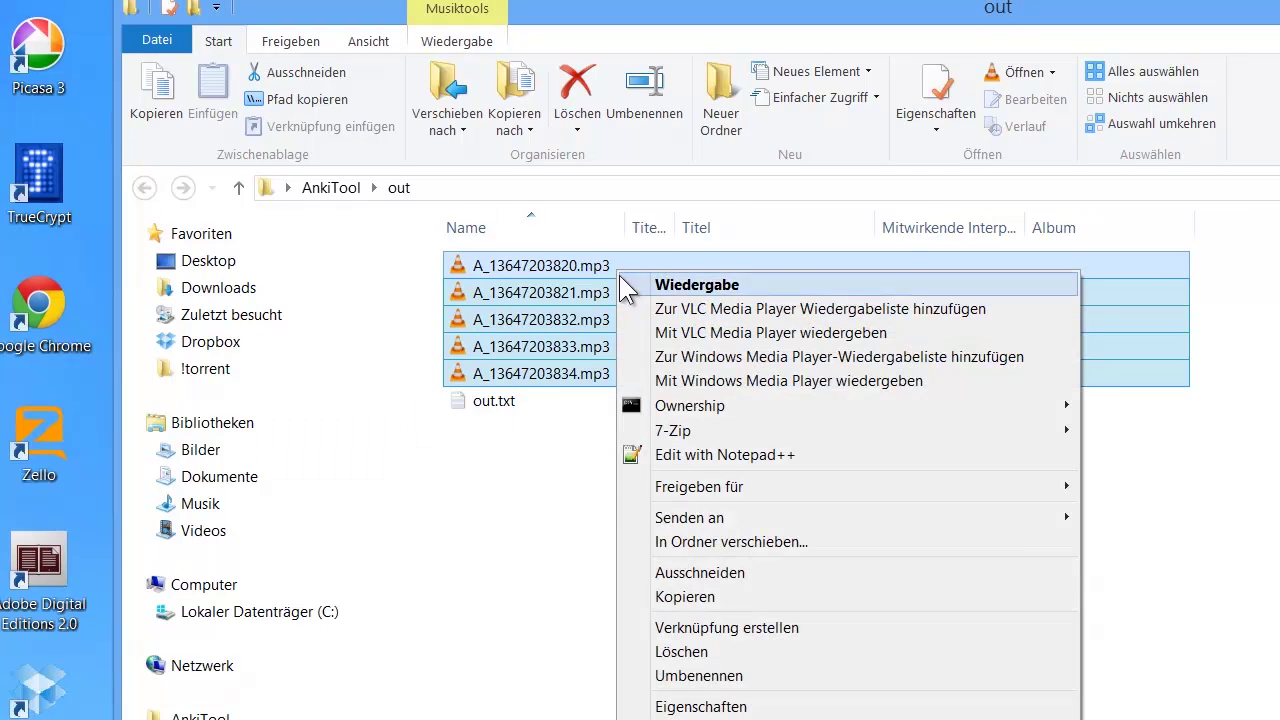
pyautogui.click(736, 596)
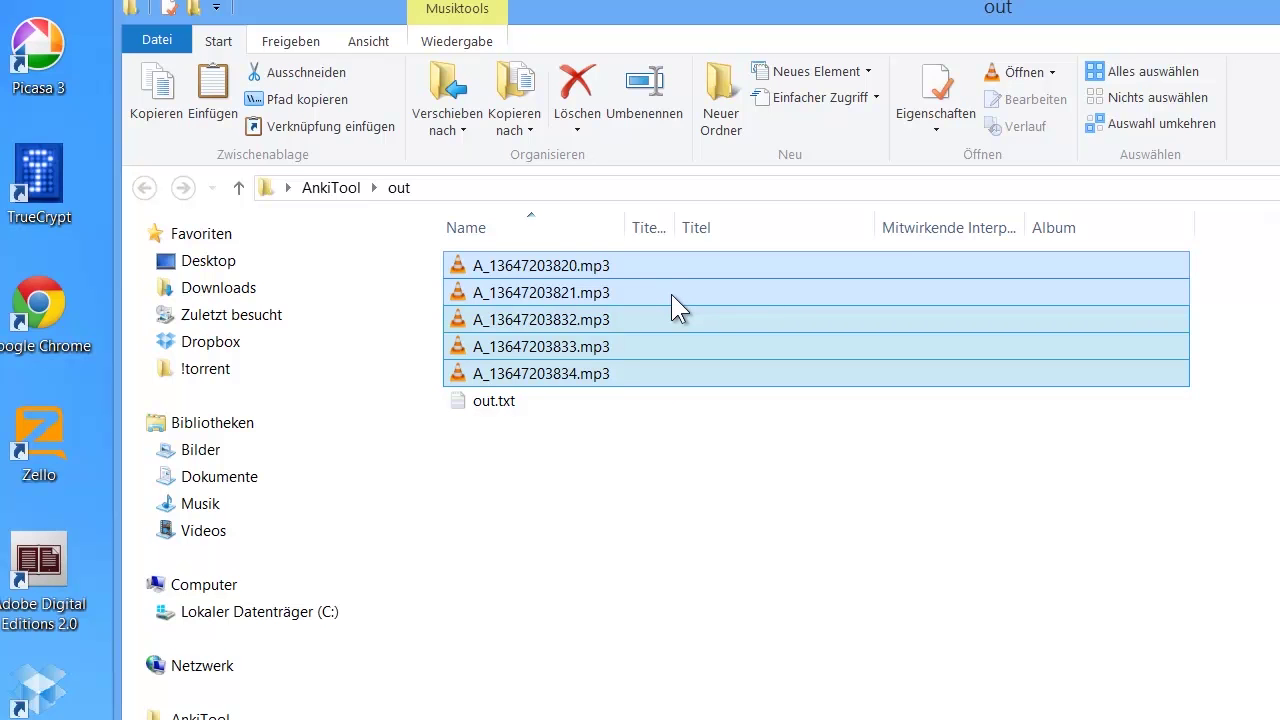
# Step: Open a second Explorer window and go to the collection.media folder of the current Anki user profile under Dokumente
pyautogui.press('super+e')
pyautogui.moveTo(456, 49)
pyautogui.mouseDown()
pyautogui.moveTo(500, 69)
pyautogui.moveTo(477, 55)
pyautogui.mouseUp()
pyautogui.click(310, 516)
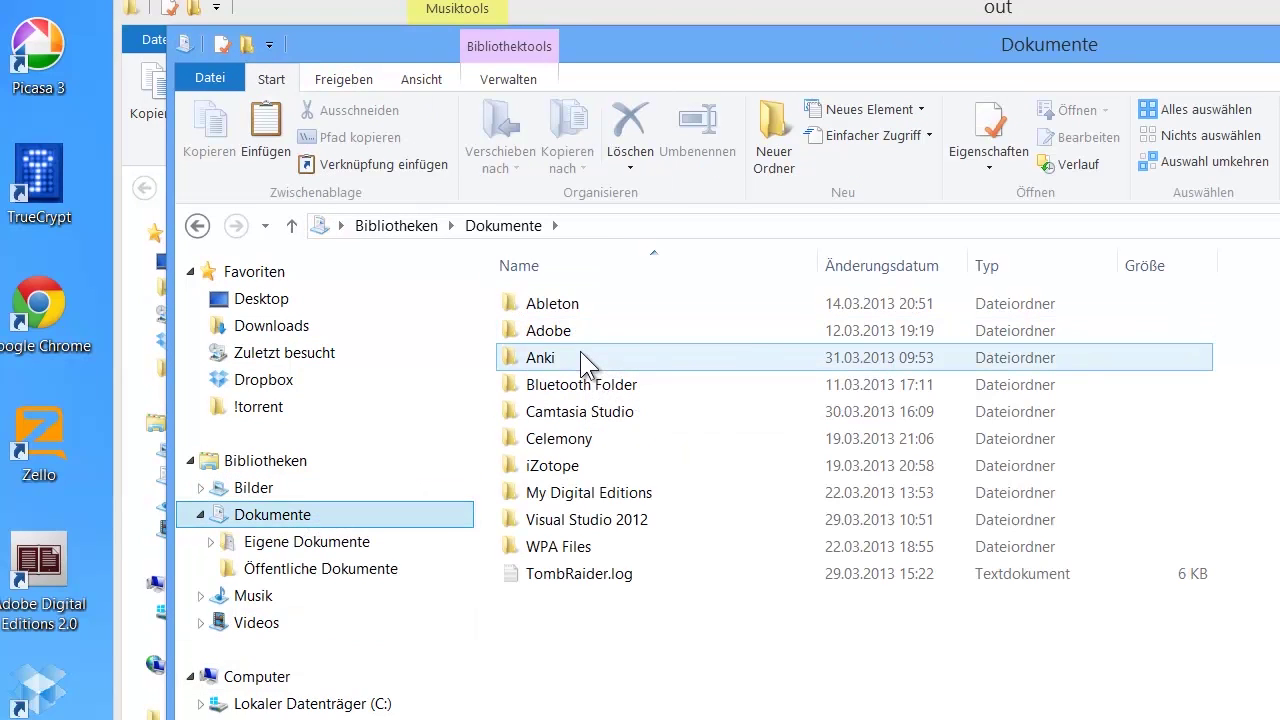
pyautogui.click(580, 355)
pyautogui.doubleClick(580, 355)
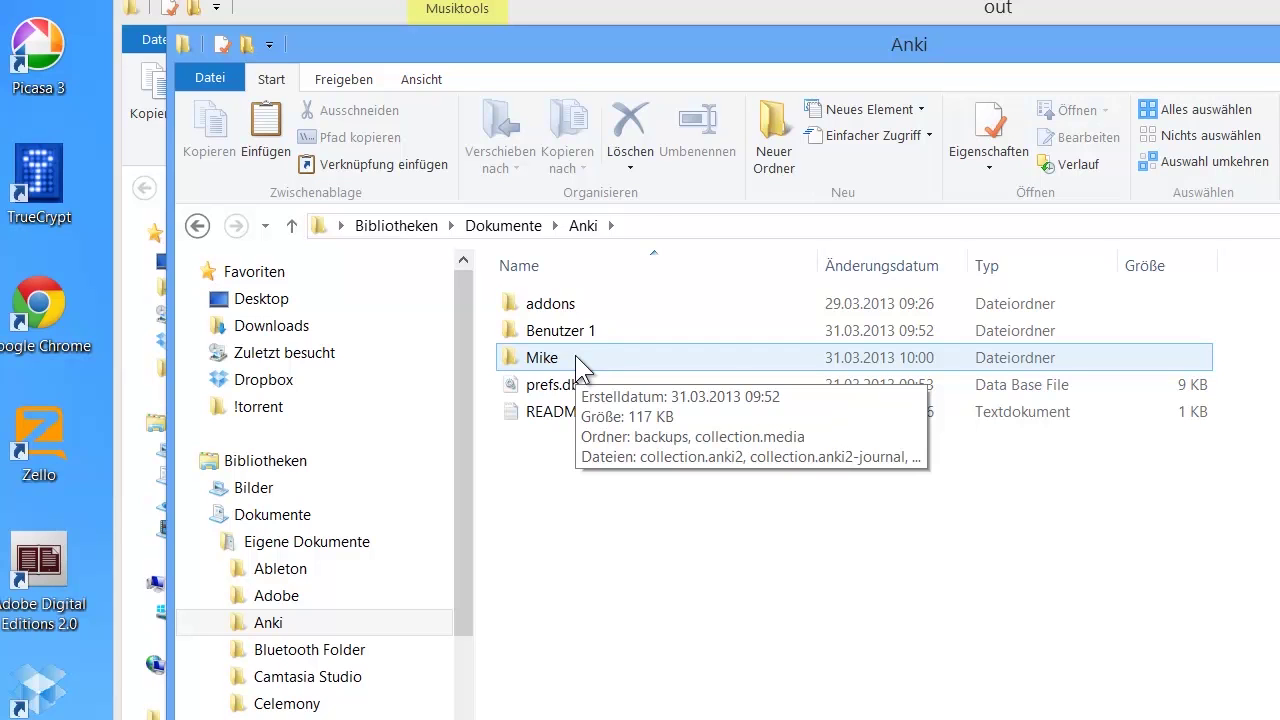
pyautogui.doubleClick(575, 355)
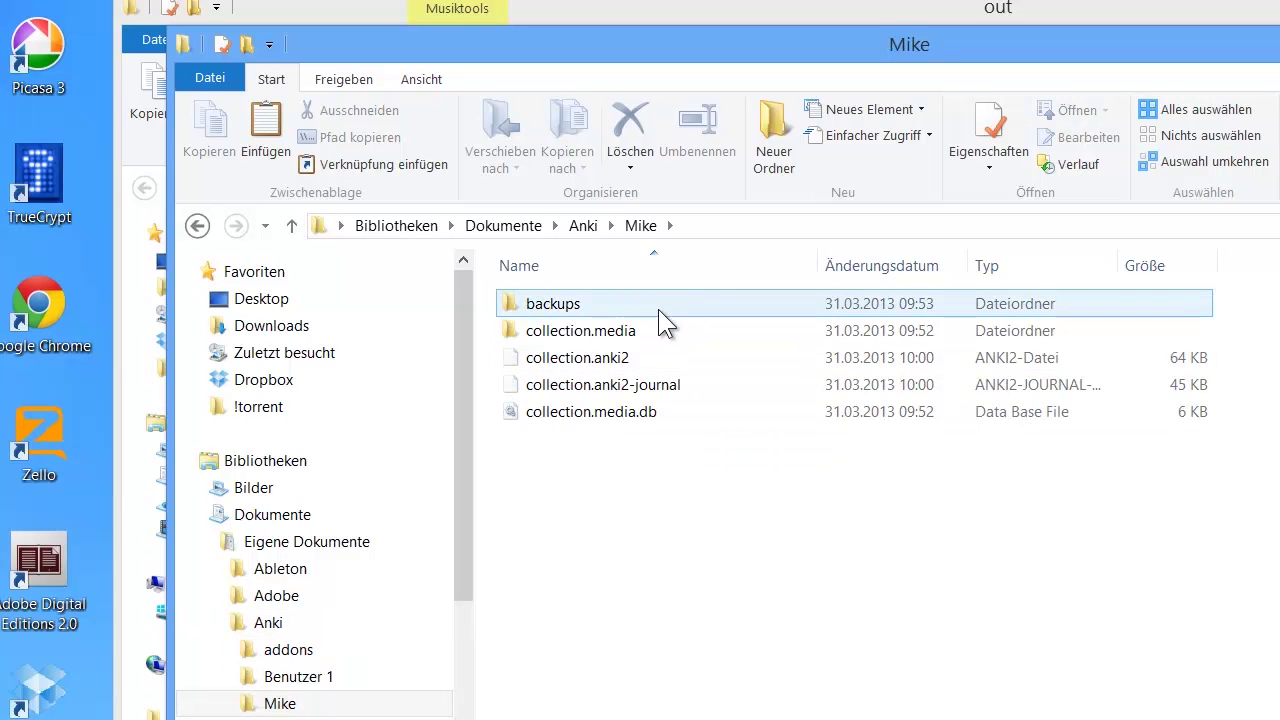
pyautogui.doubleClick(612, 335)
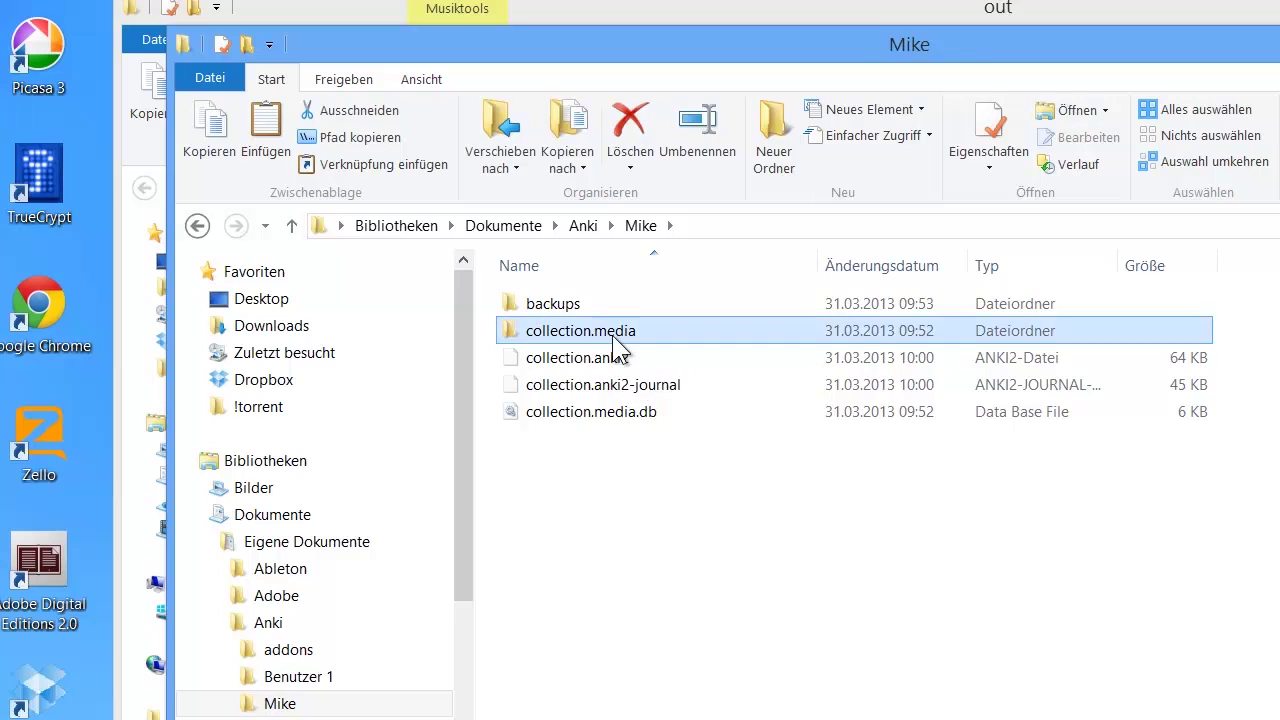
# Step: Paste the copied MP3 files into the collection.media folder and close both Explorer windows
pyautogui.moveTo(604, 386); pyautogui.dragTo(800, 479)
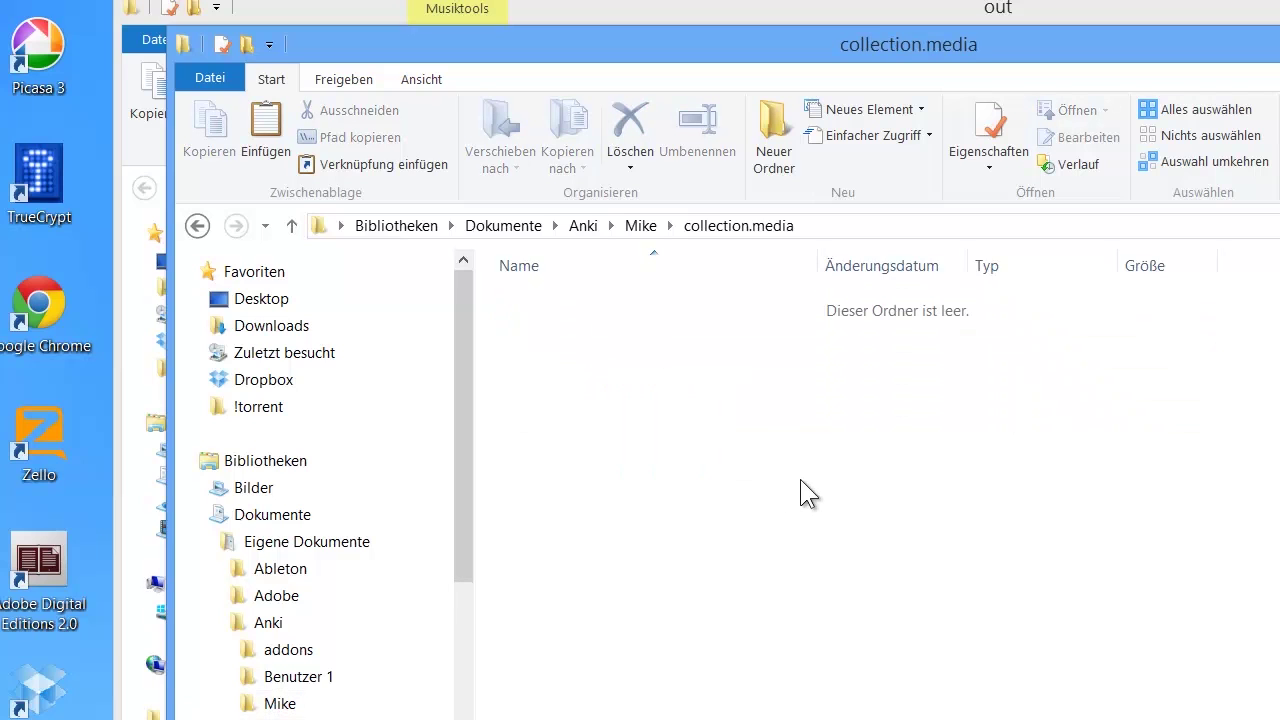
pyautogui.rightClick(576, 392)
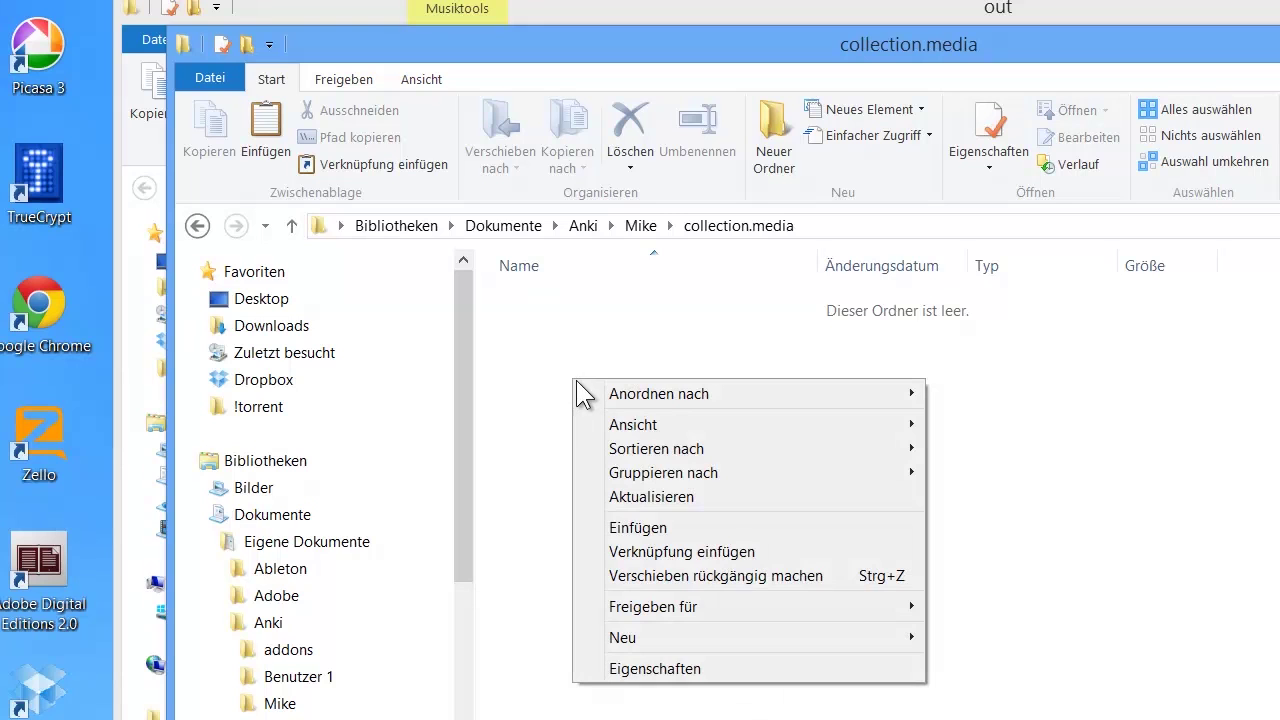
pyautogui.click(640, 528)
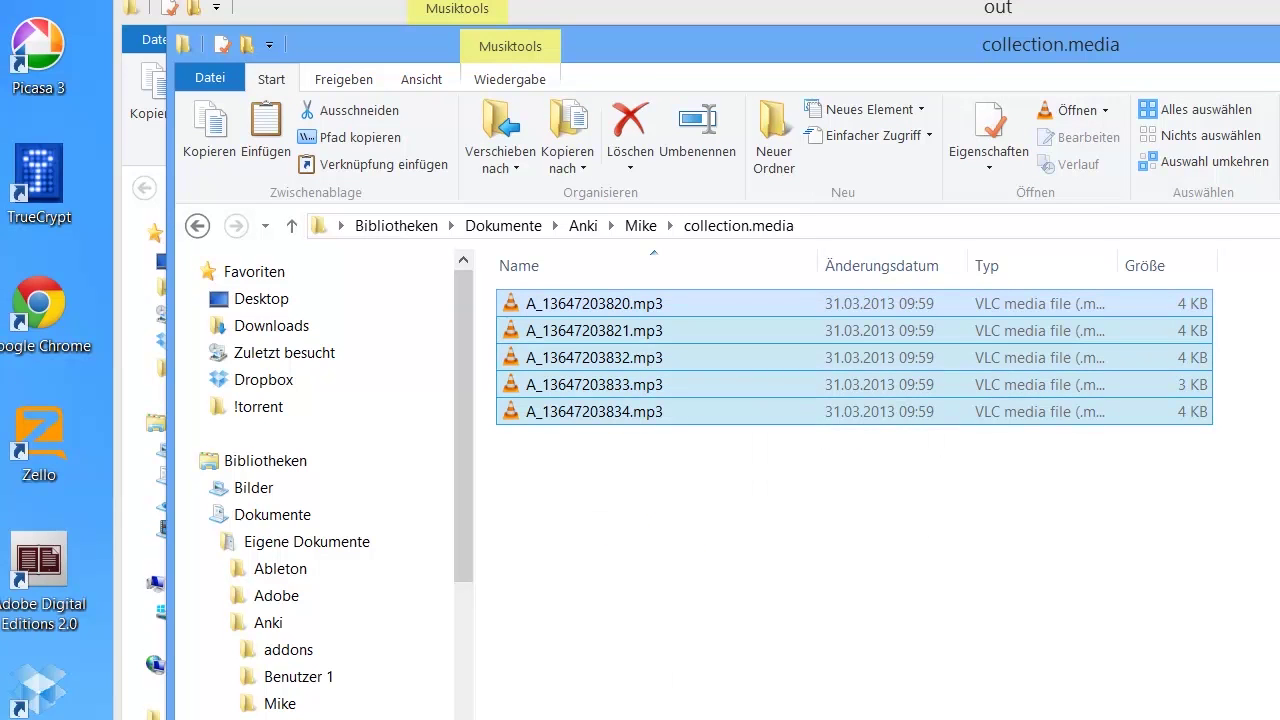
pyautogui.hotkey('alt', 'F4')
pyautogui.hotkey('alt', 'F4')
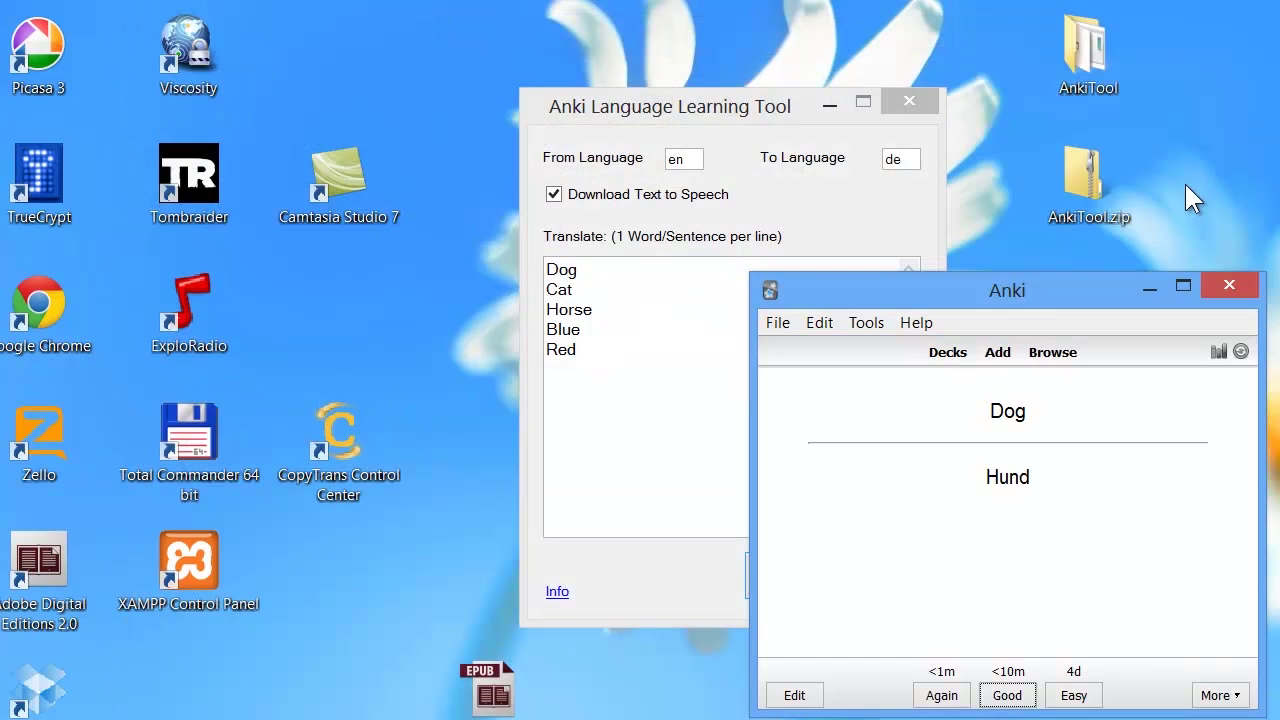
# Step: Switch back to Anki and place its window in the middle of the desktop, in front of AnkiTool
pyautogui.moveTo(989, 281); pyautogui.dragTo(684, 174)
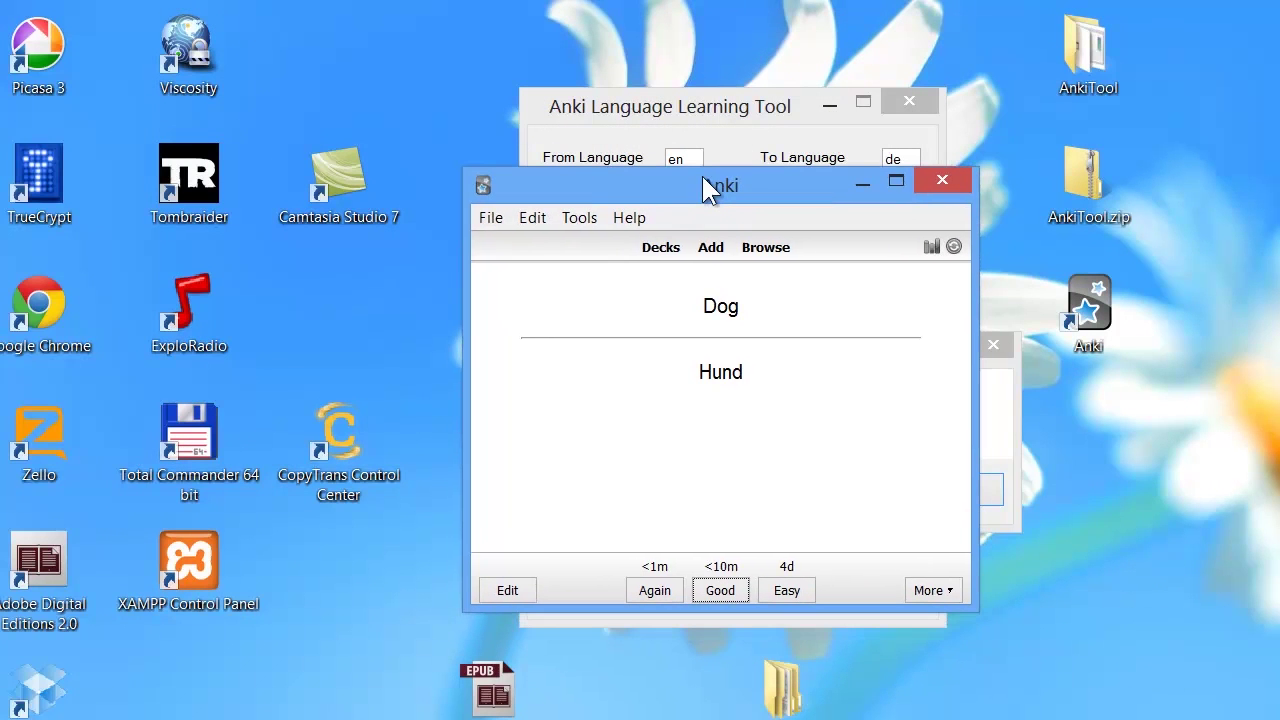
pyautogui.click(821, 118)
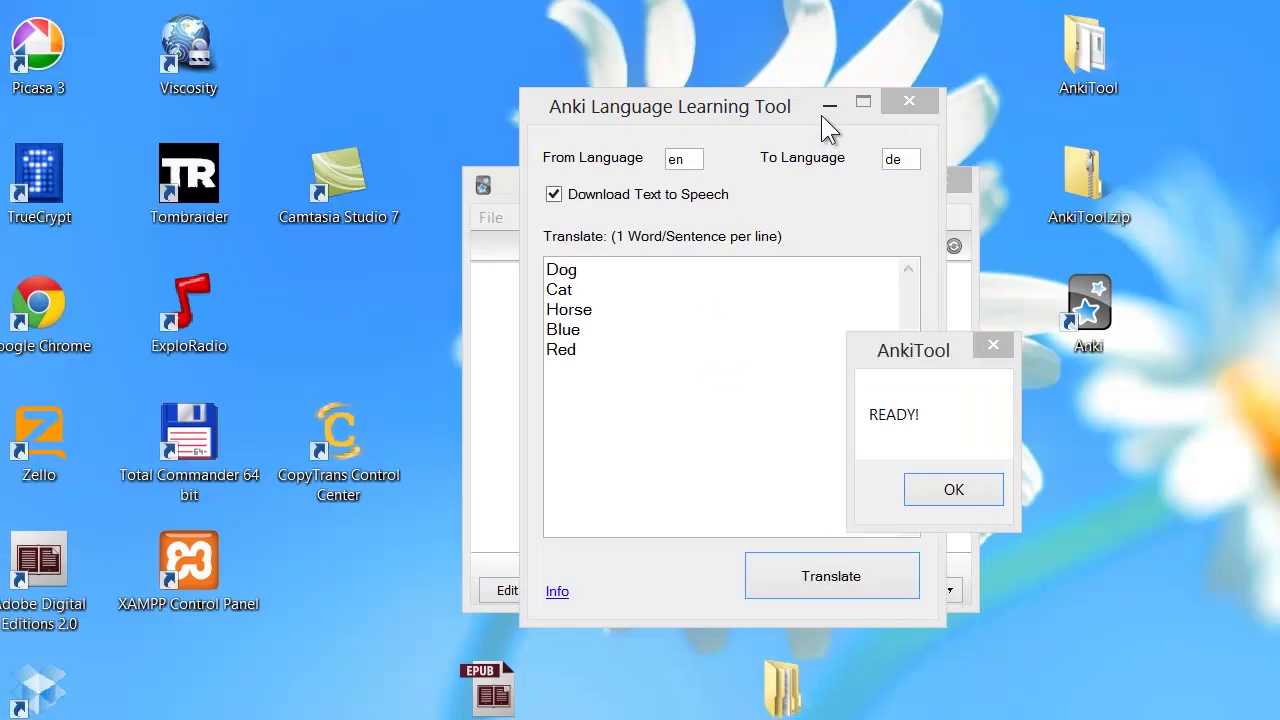
pyautogui.click(512, 186)
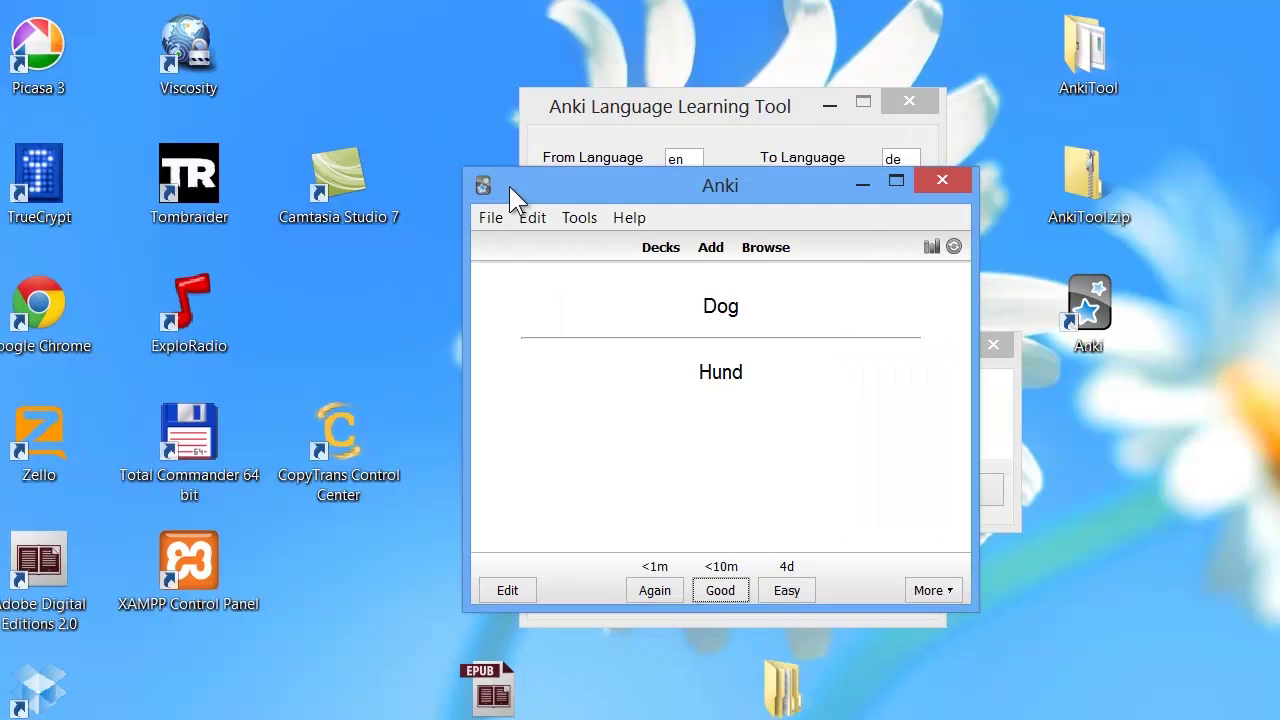
pyautogui.moveTo(709, 183); pyautogui.dragTo(720, 178)
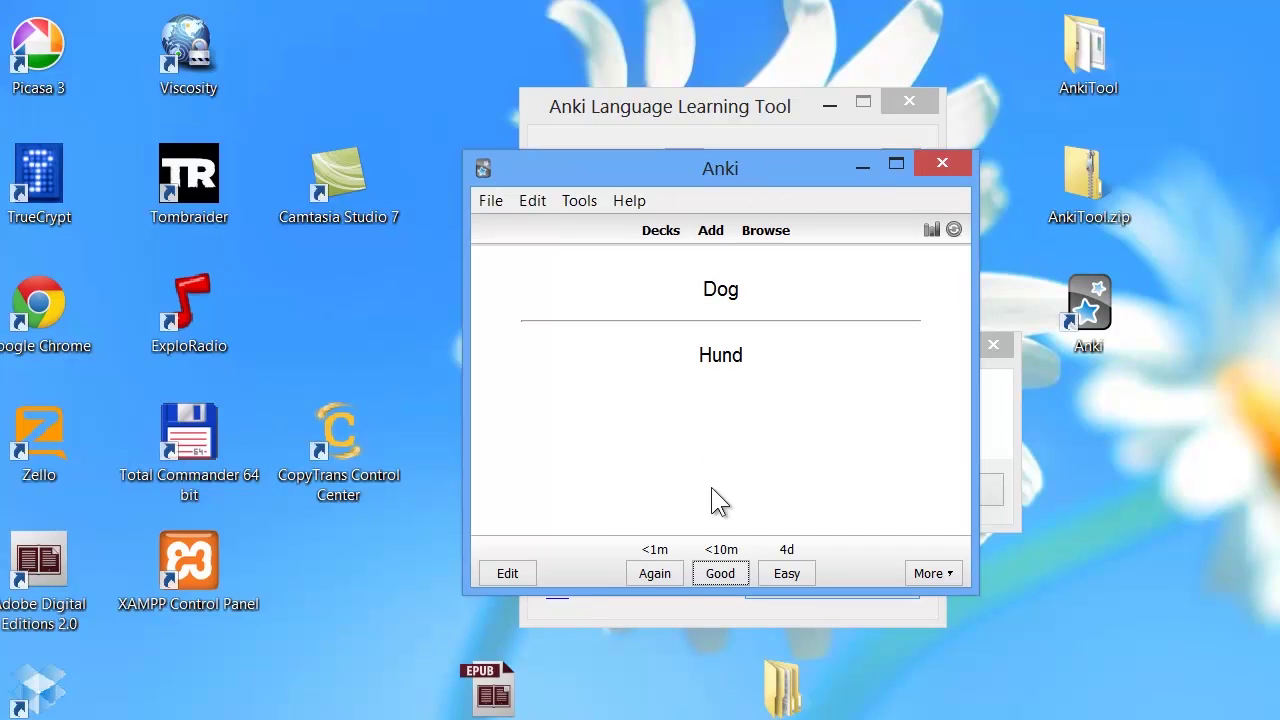
# Step: Rate the Dog card as Good, and reveal and rate the Cat and Horse cards as Again
pyautogui.click(718, 572)
pyautogui.click(718, 572)
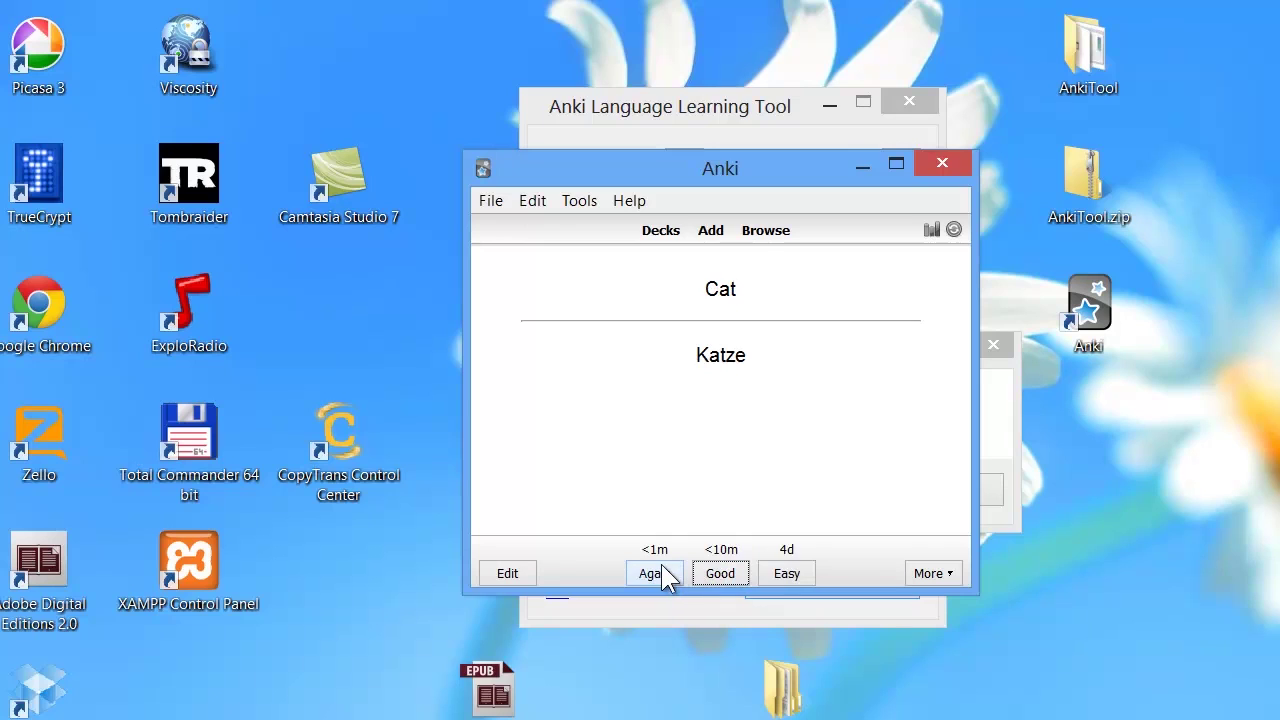
pyautogui.click(661, 566)
pyautogui.click(704, 566)
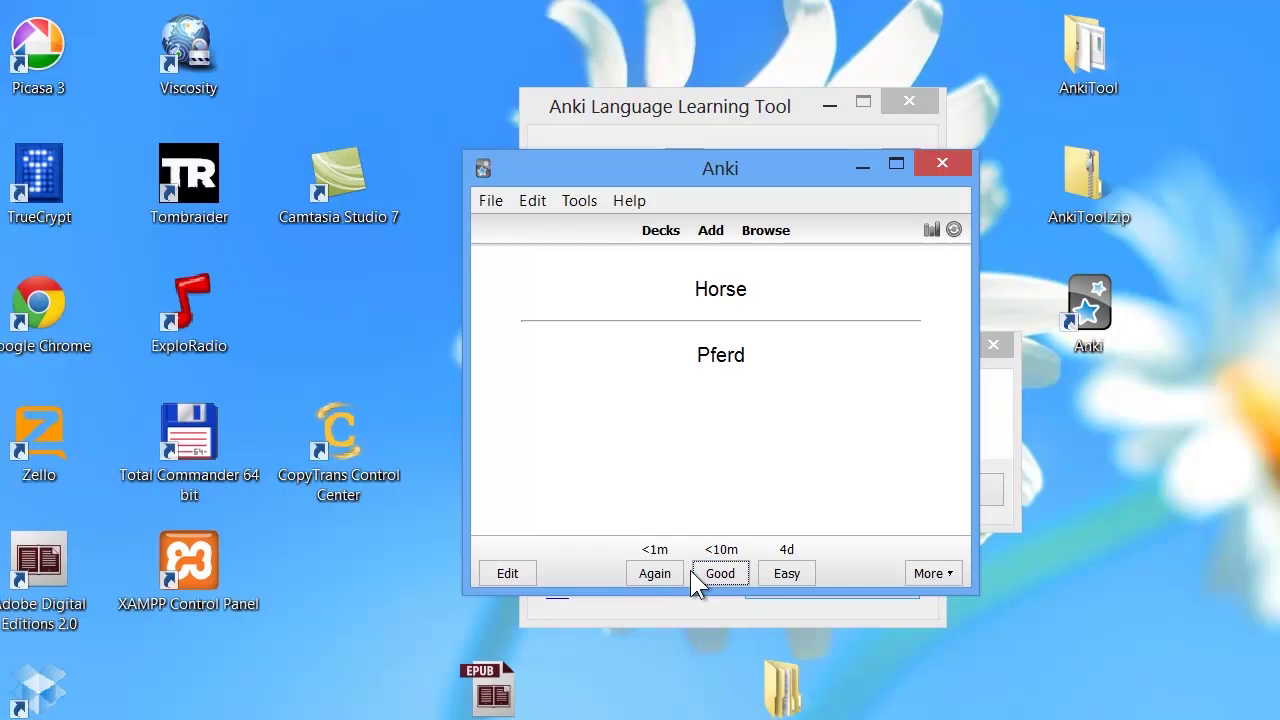
pyautogui.click(661, 574)
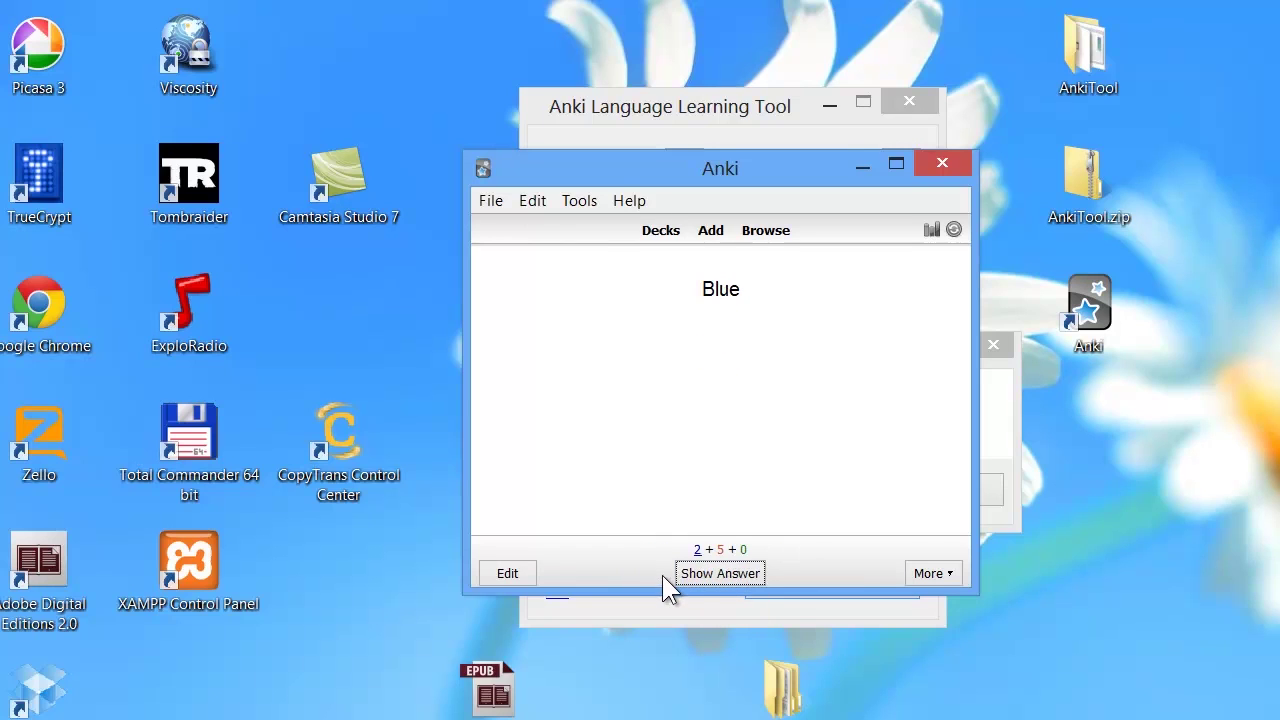
# Step: Continue the review by revealing the Blue, Red and Horse cards and rating each as Again
pyautogui.click(697, 580)
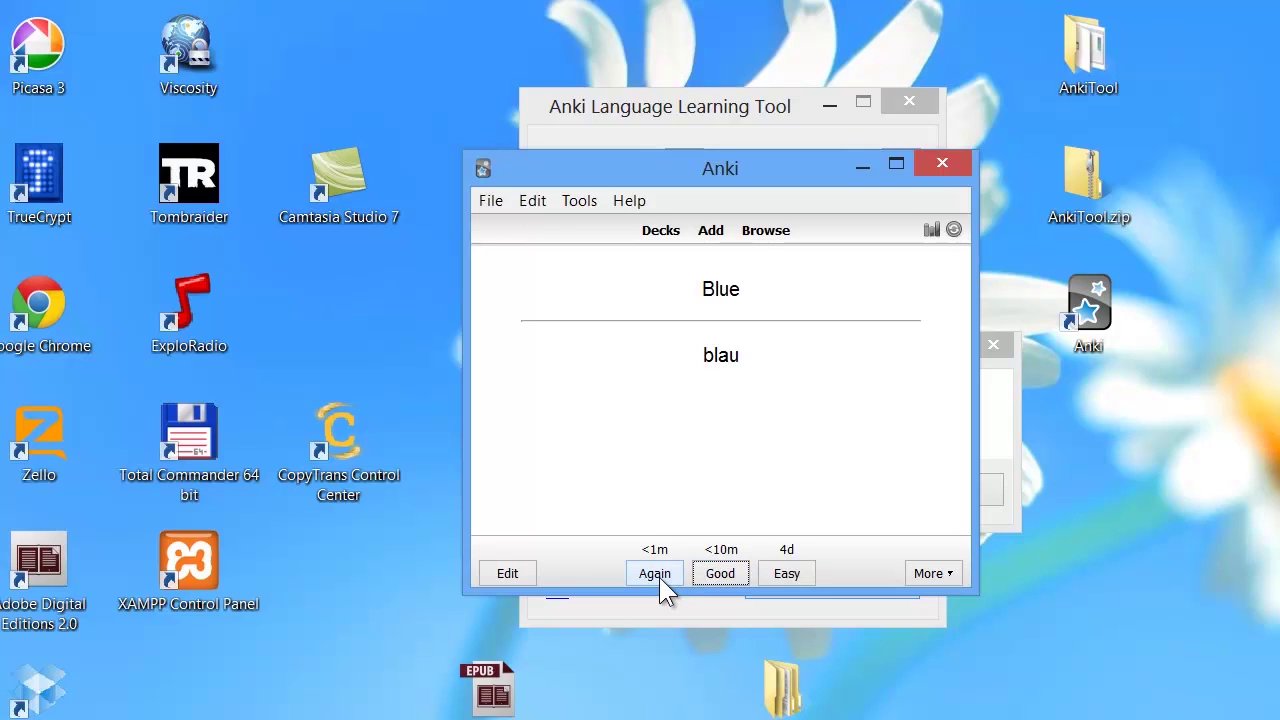
pyautogui.click(659, 575)
pyautogui.click(704, 576)
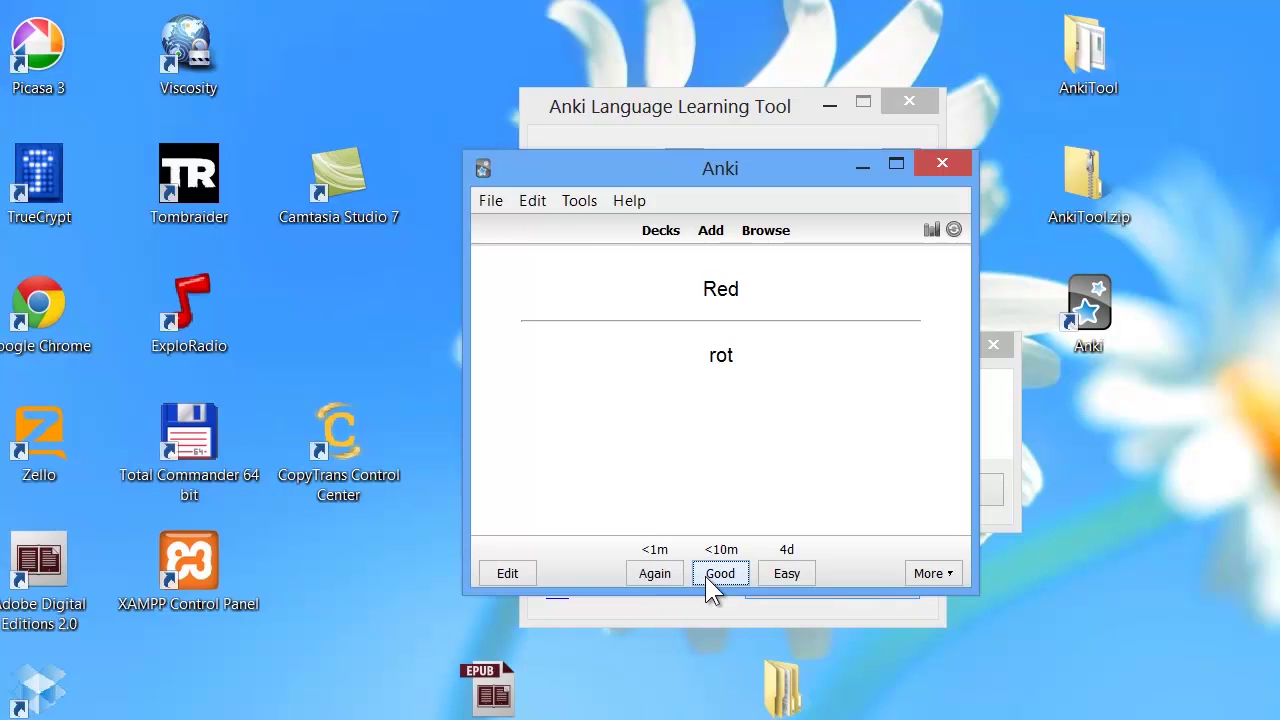
pyautogui.click(667, 568)
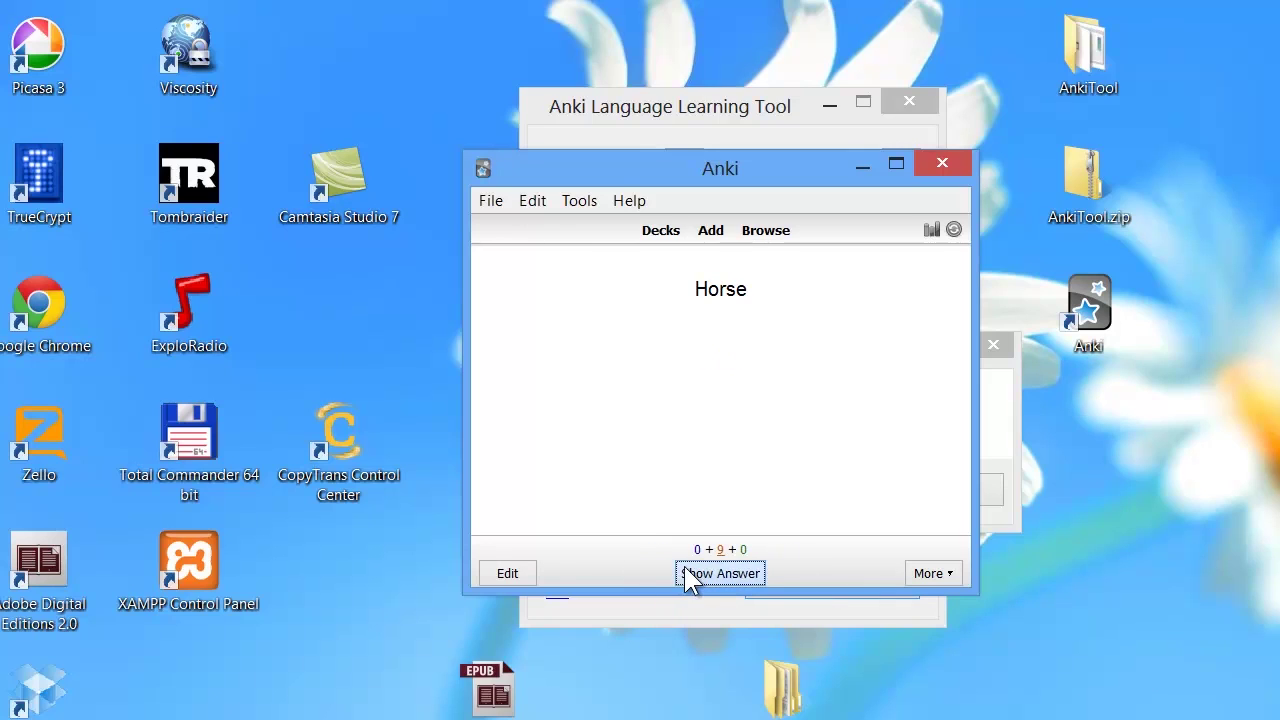
pyautogui.click(684, 566)
pyautogui.click(673, 567)
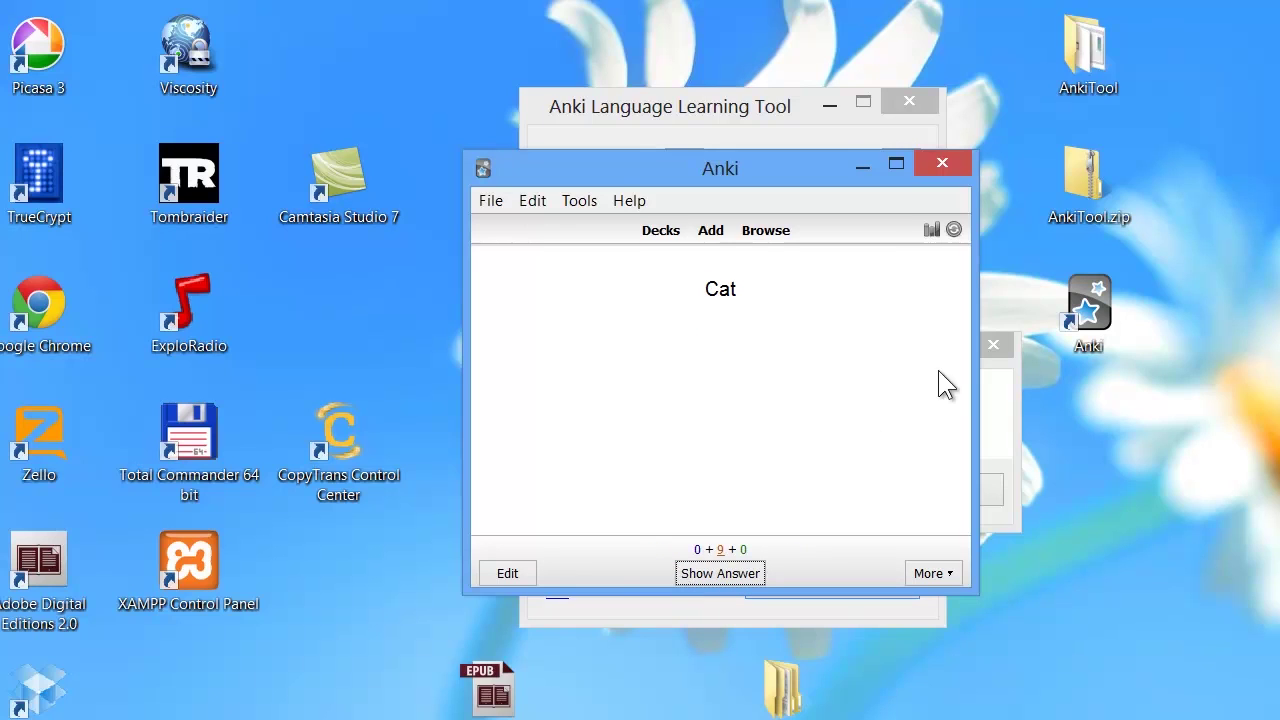
# Step: Switch to Anki Language Learning Tool and dismiss its READY! message
pyautogui.click(776, 108)
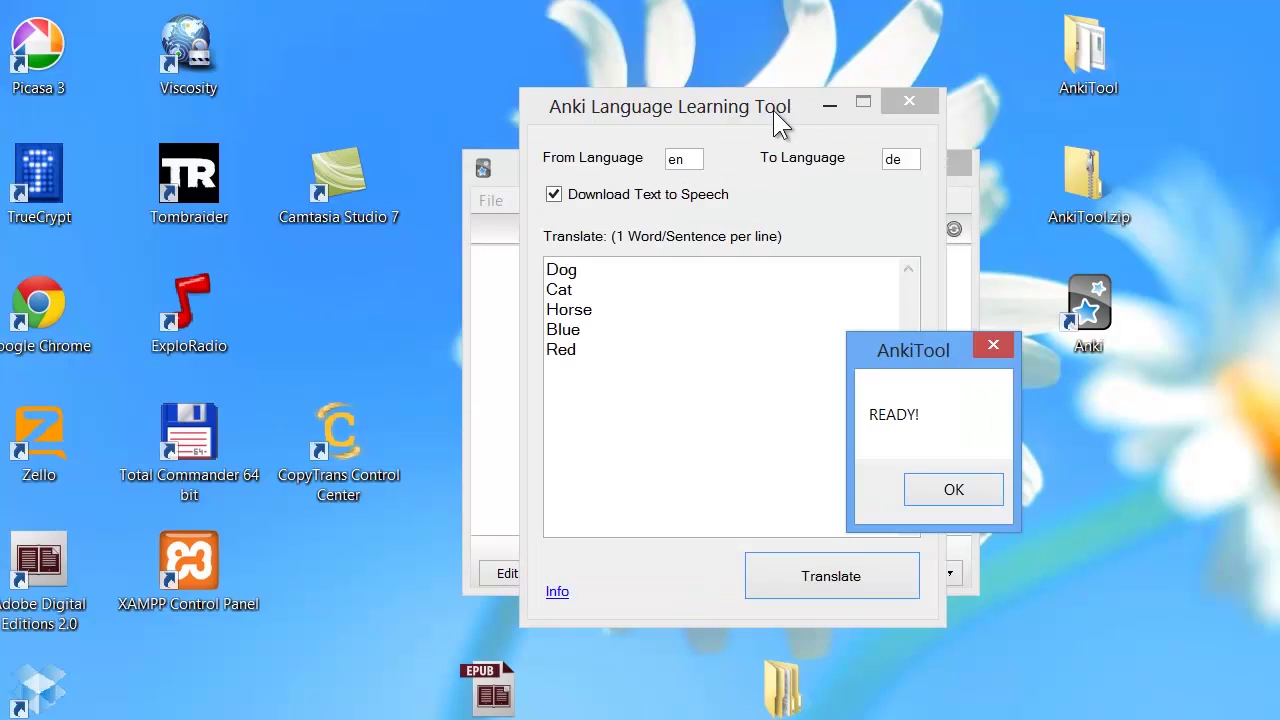
pyautogui.click(994, 345)
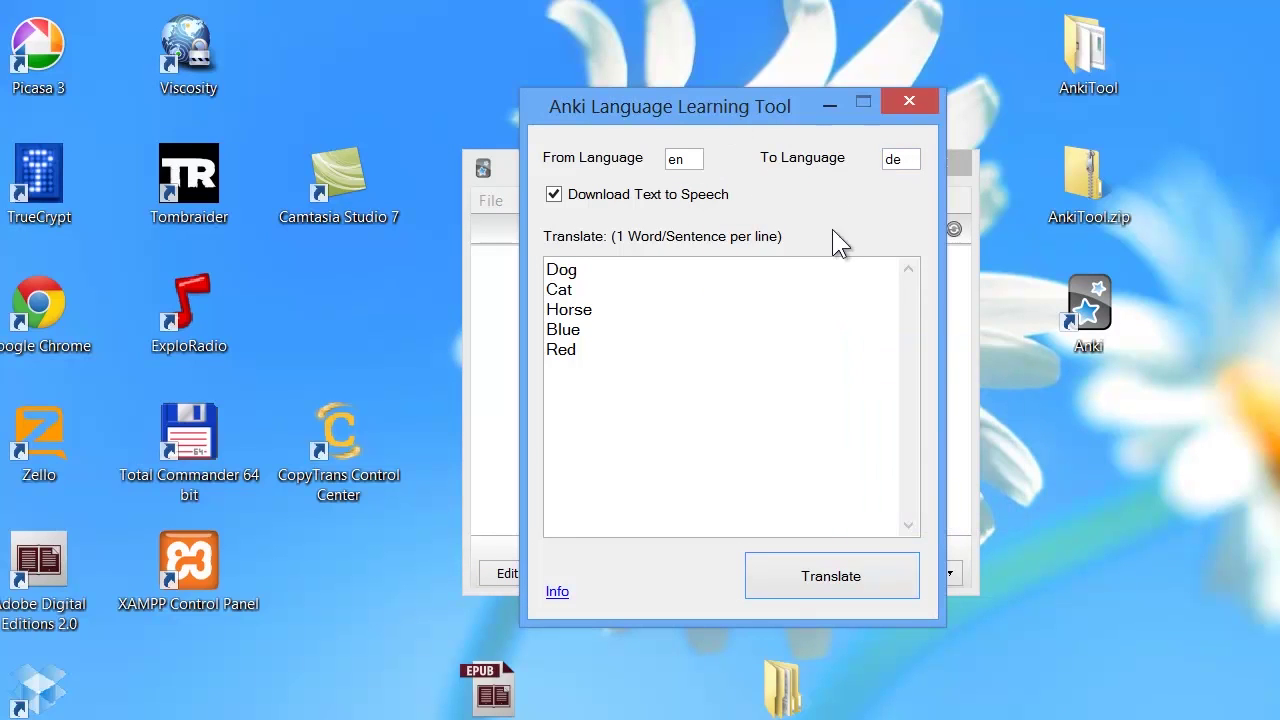